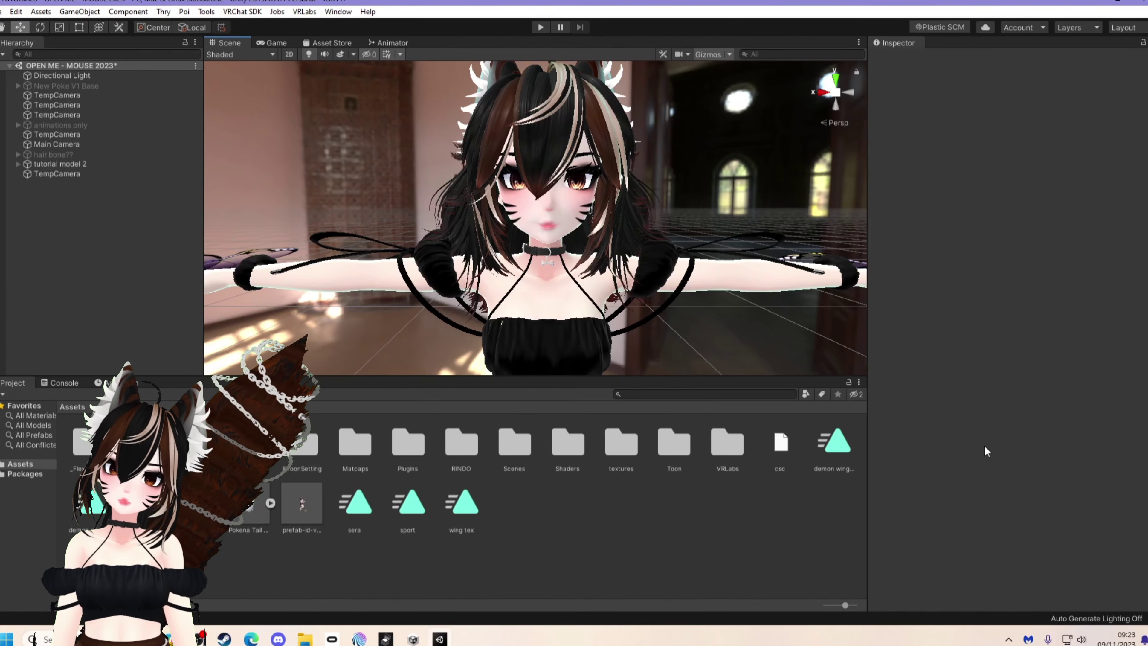
Examine the FX layer, expressions Menu and Parameters assigned in the avatar descriptor of tutorial model 2.
left_click(46, 164)
scroll(1075, 435, "down", 5)
left_click(982, 340)
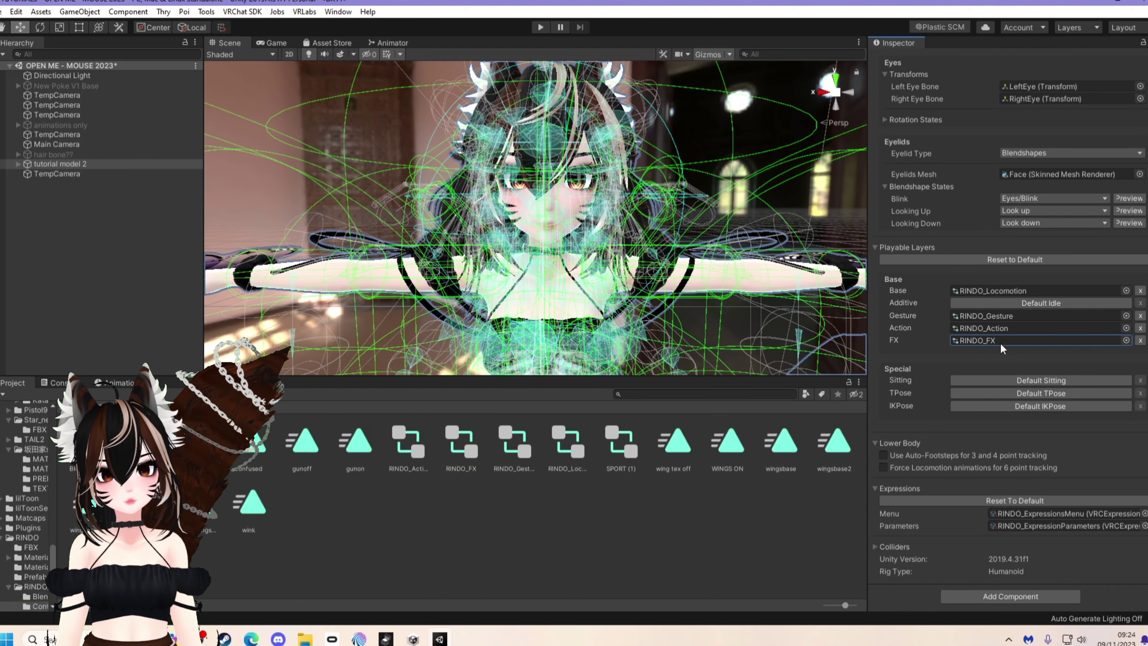
left_click(1040, 520)
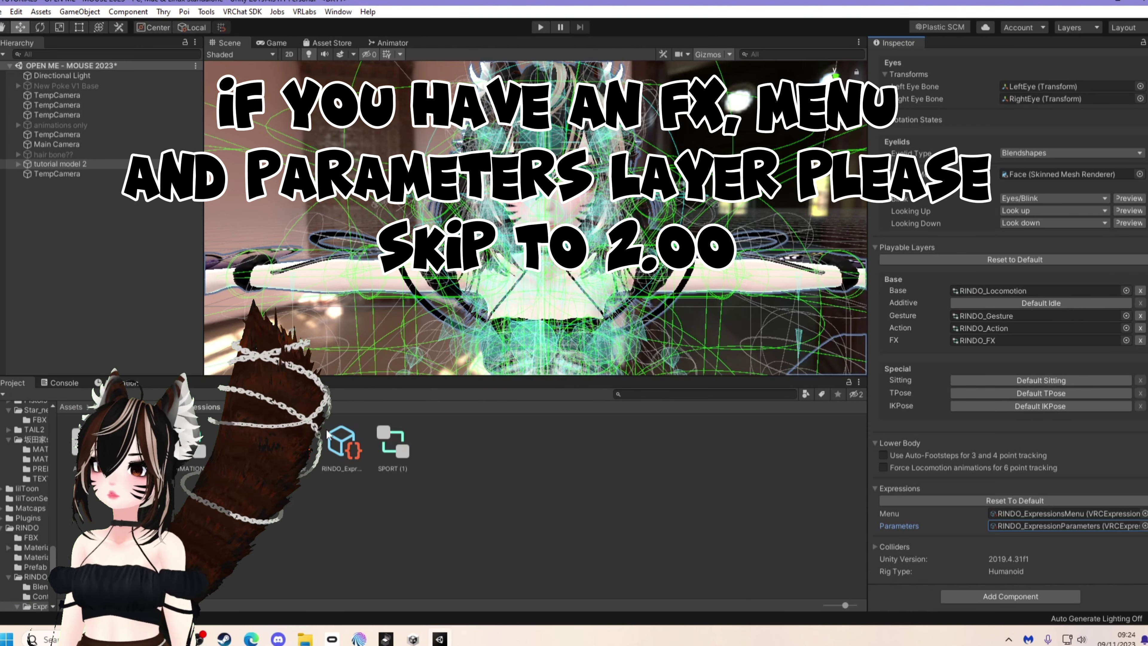
Browse the RINDO asset folders, open Controllers and look up the Animator Controller creation option there.
left_click(32, 547)
left_click(32, 528)
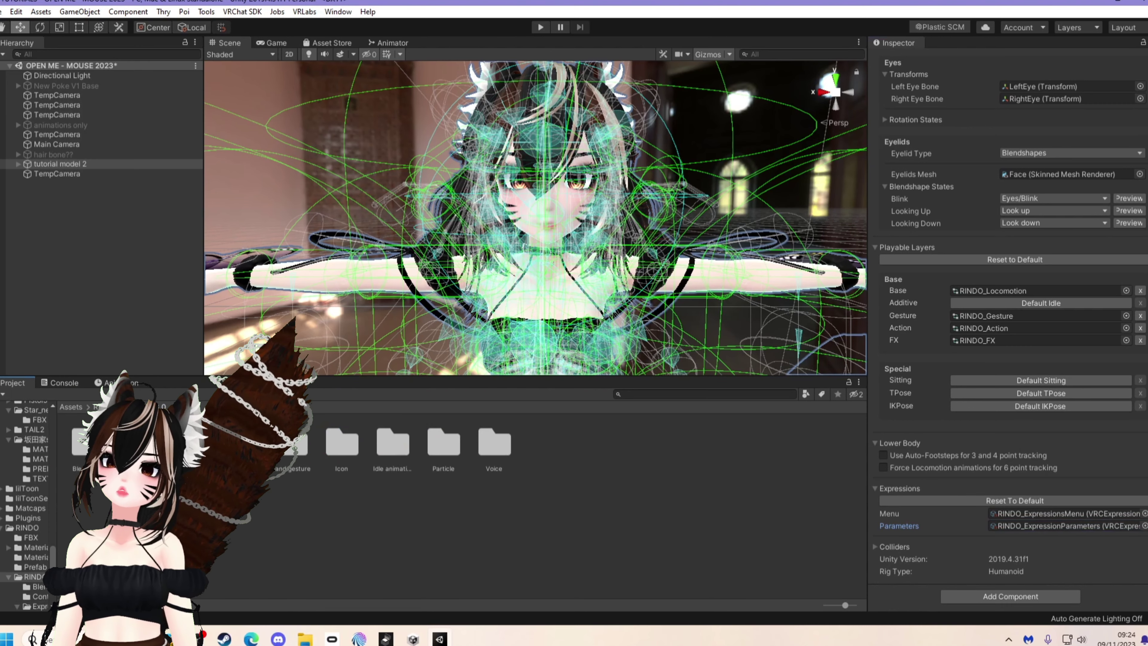
left_click(185, 442)
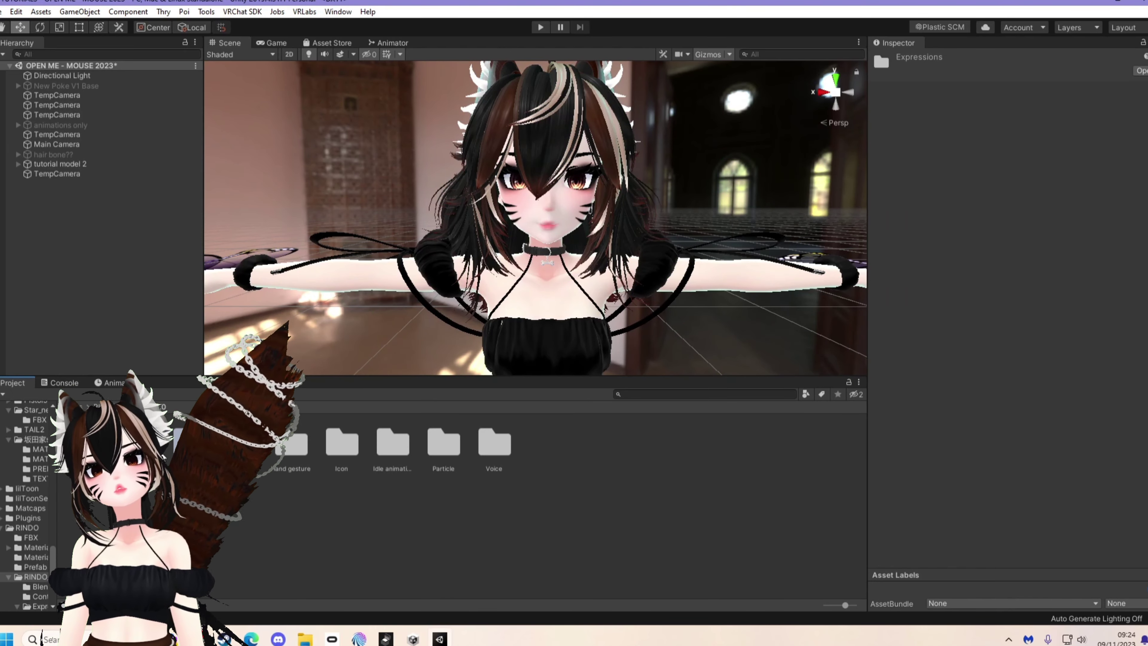
left_click(37, 597)
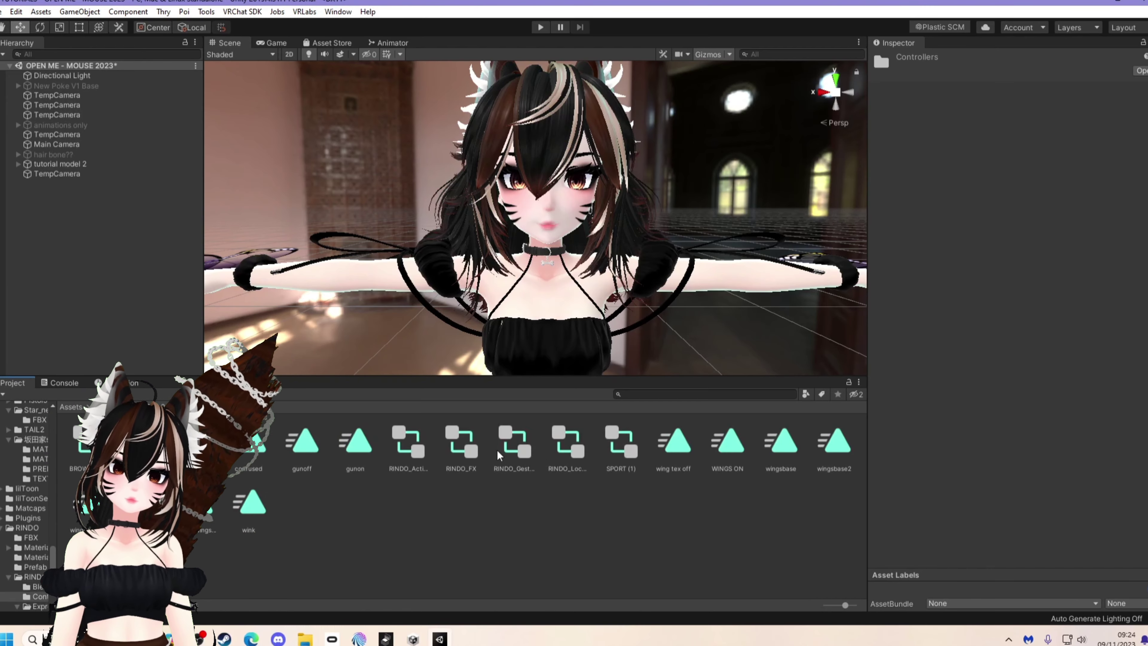
right_click(392, 509)
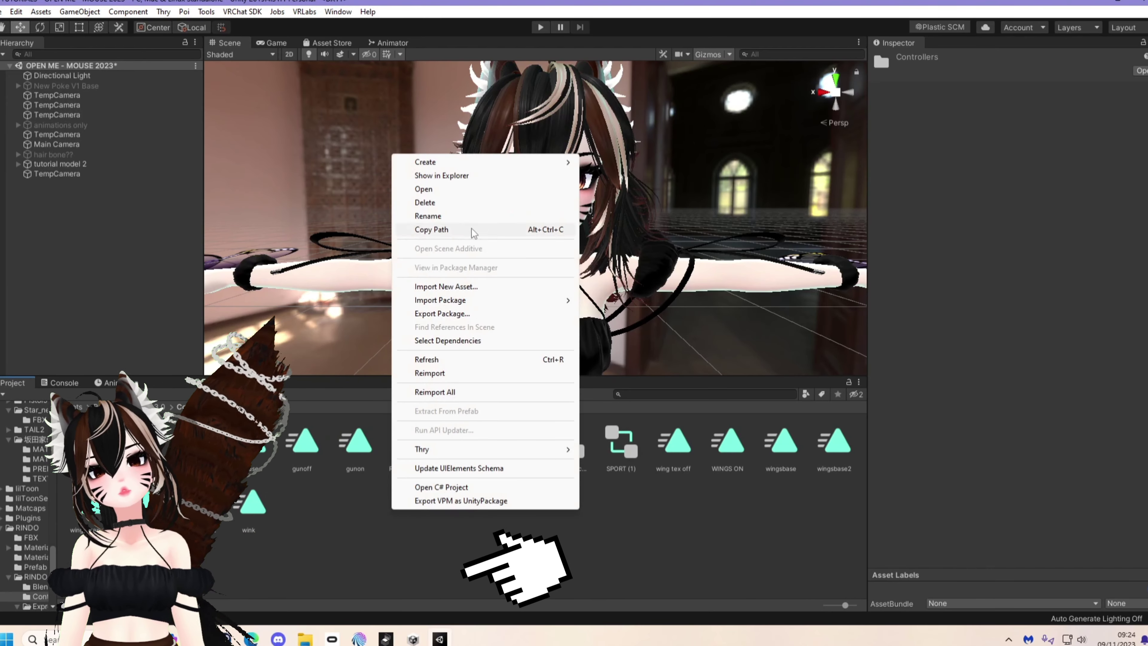
mouse_move(520, 162)
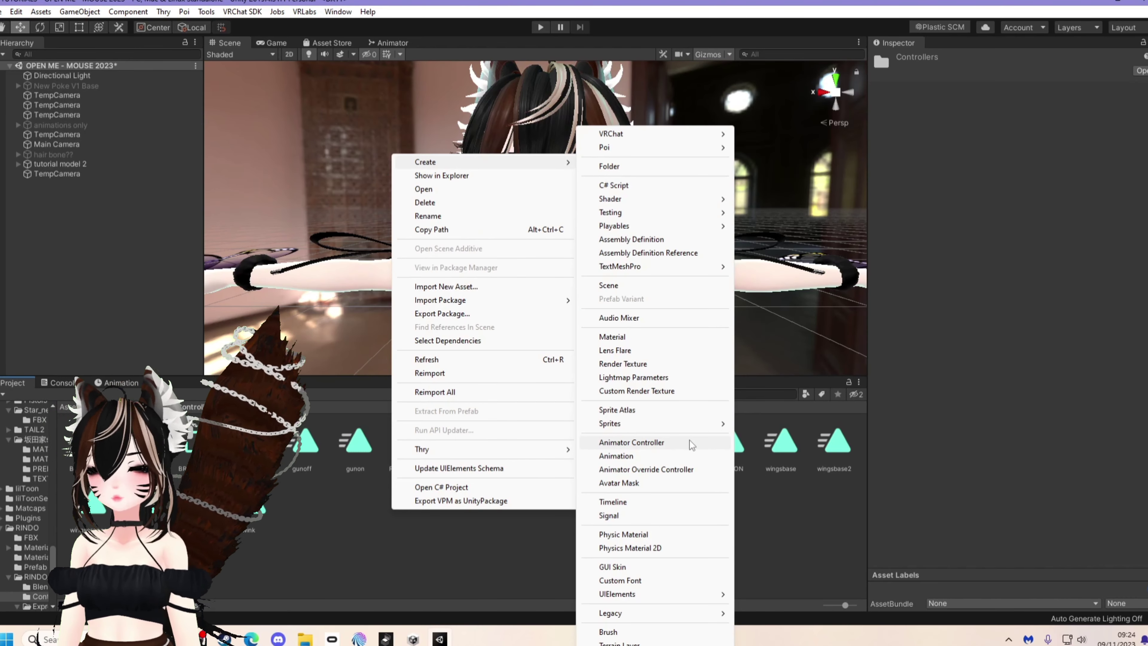
left_click(470, 548)
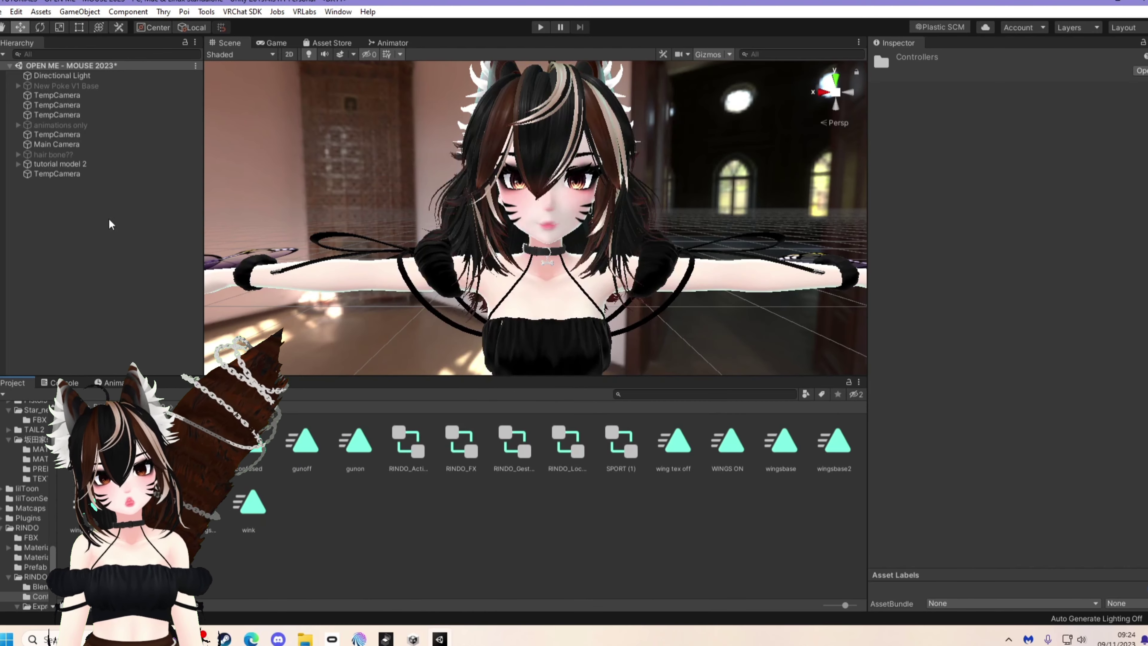
Reassign RINDO_FX as the FX layer of tutorial model 2 and RINDO_ExpressionsMenu as its expressions Menu.
left_click(104, 165)
scroll(983, 344, "down", 10)
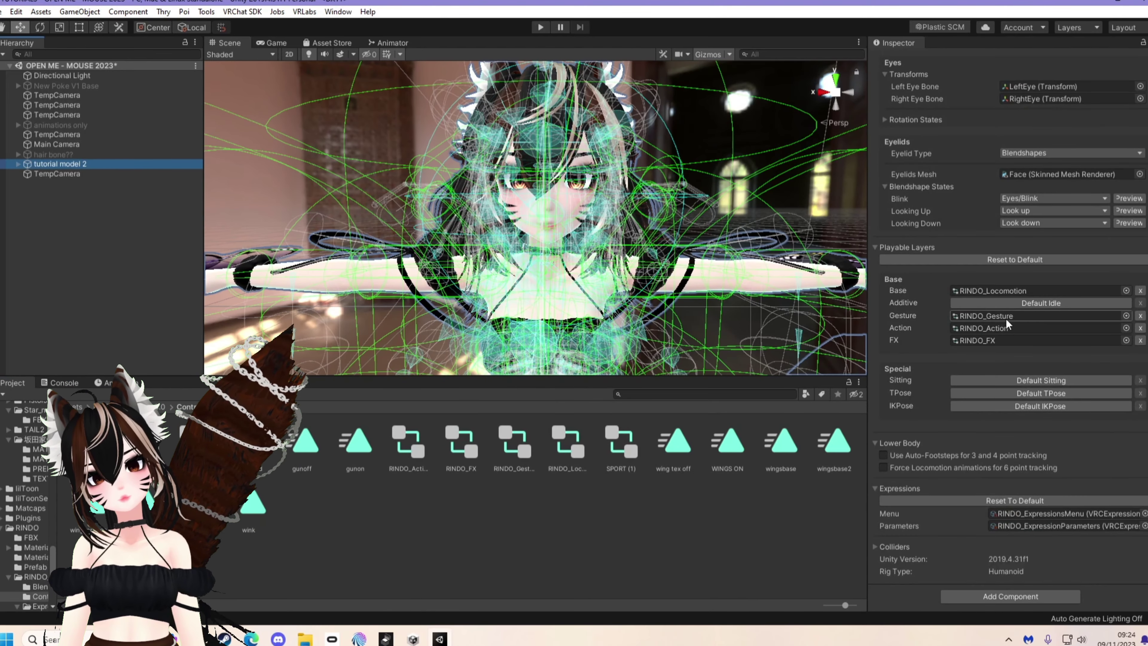
left_click_drag(466, 444, 988, 342)
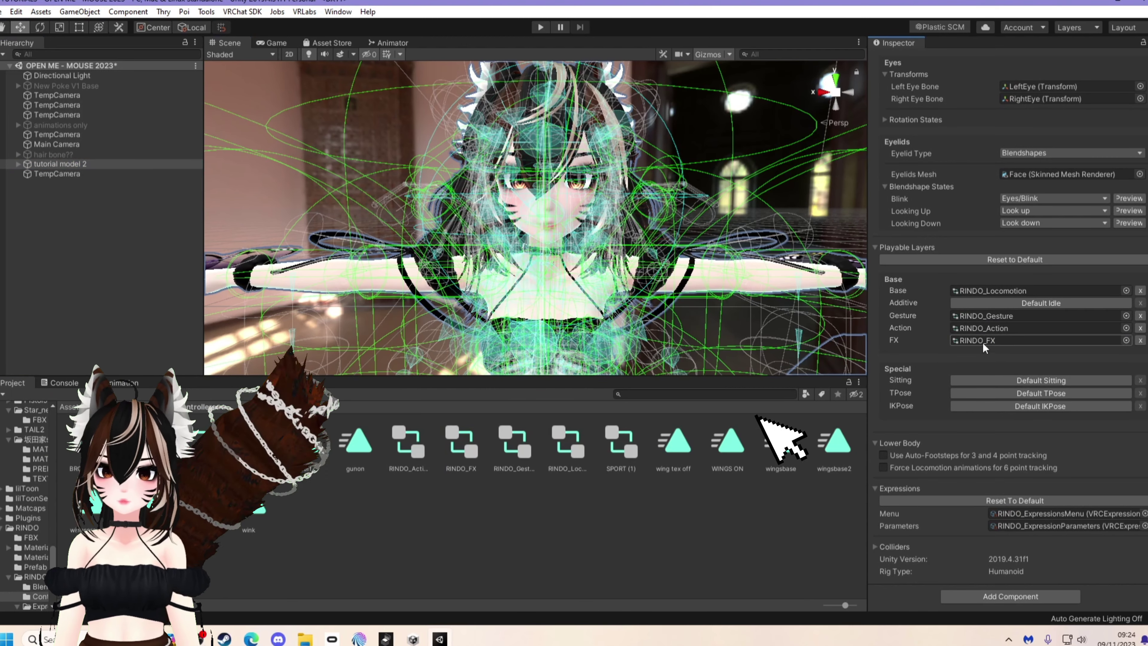
left_click(1141, 340)
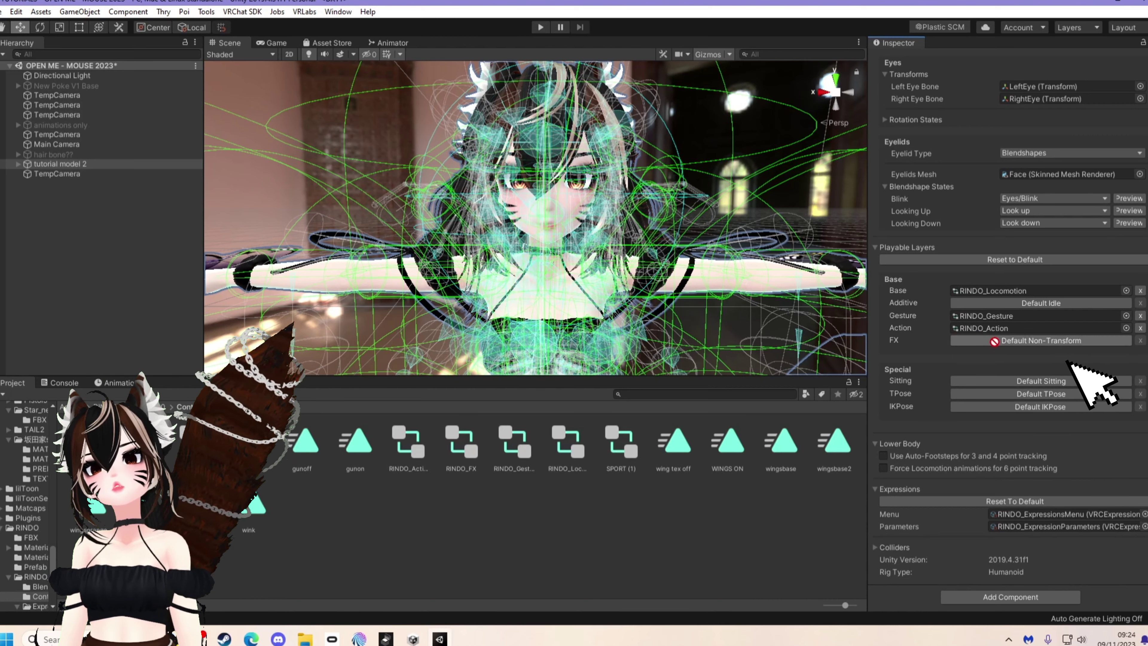
left_click(1023, 340)
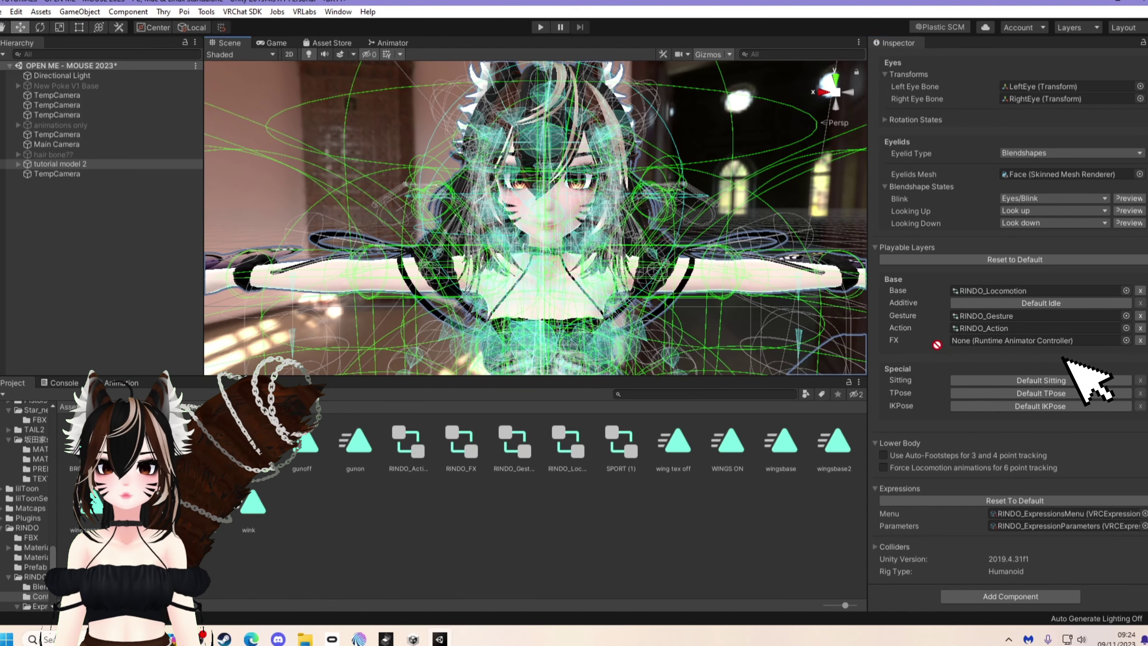
left_click_drag(462, 441, 1036, 340)
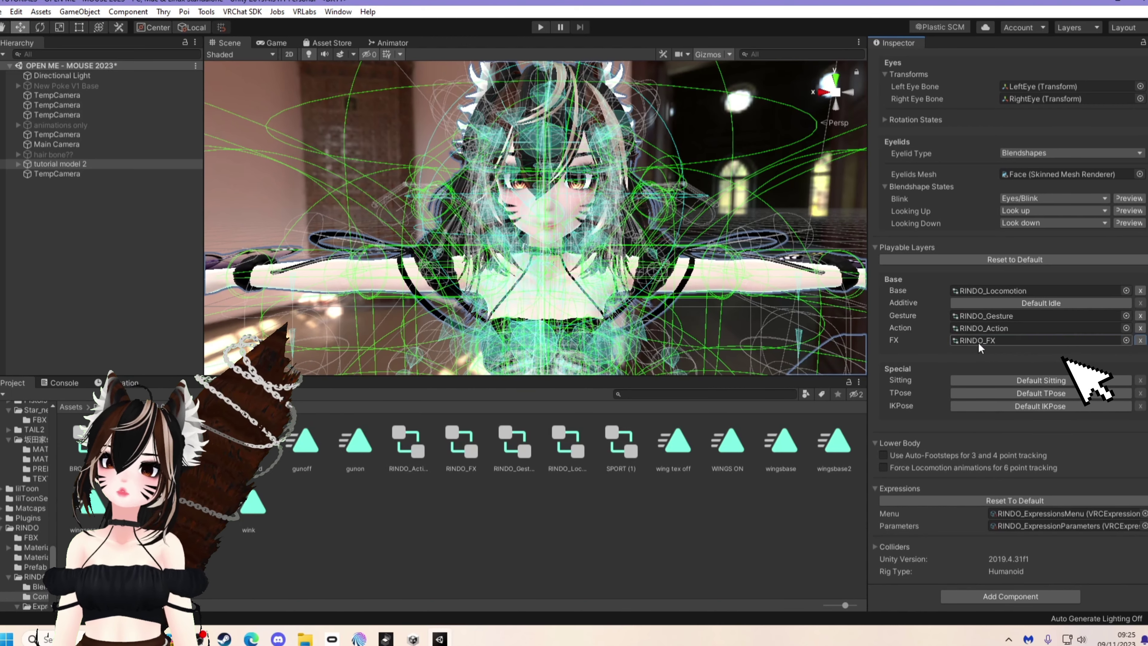
left_click(1045, 514)
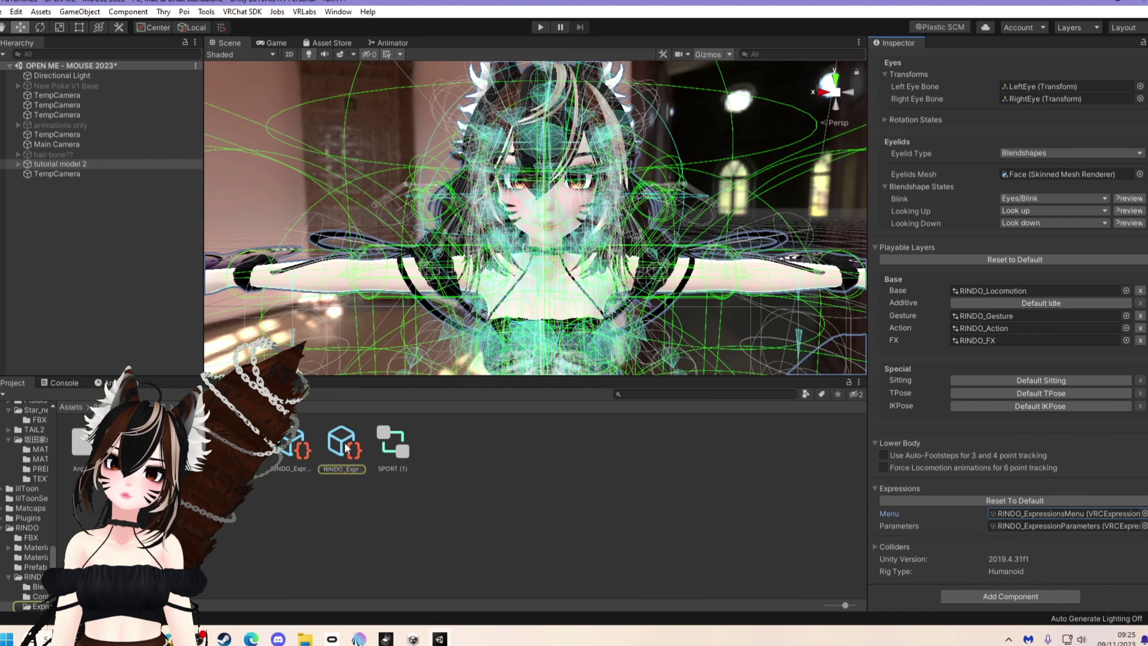
left_click_drag(346, 451, 1054, 517)
Look up the VRChat avatar creation options for Expression Parameters and Expressions Menu in the Expressions folder.
right_click(473, 452)
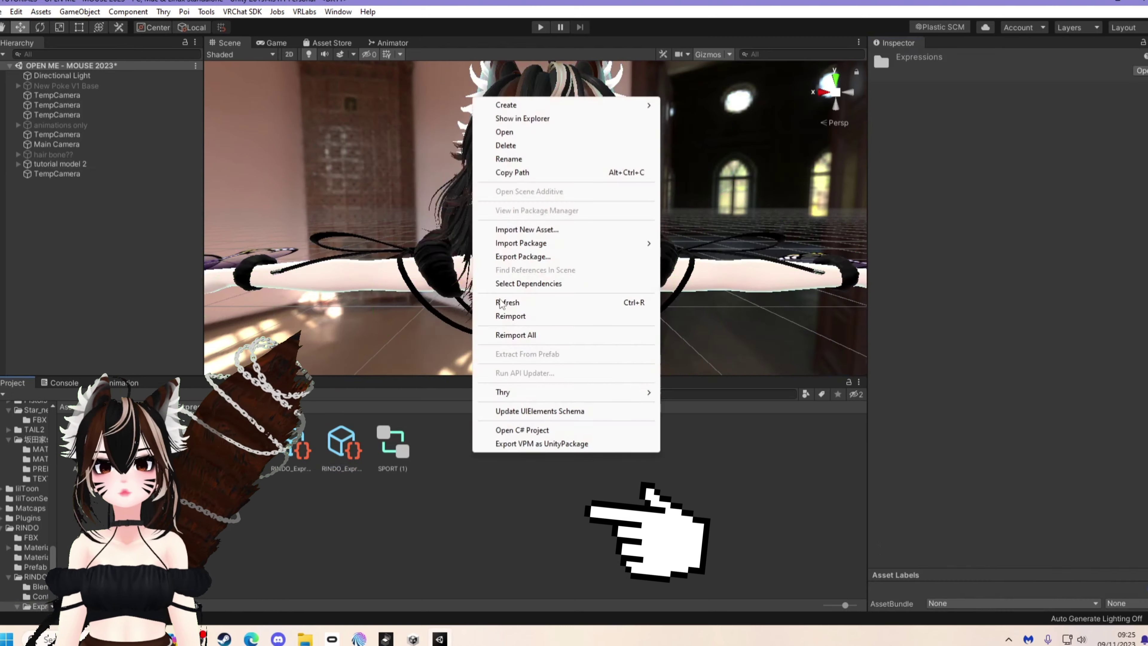
mouse_move(646, 105)
mouse_move(732, 105)
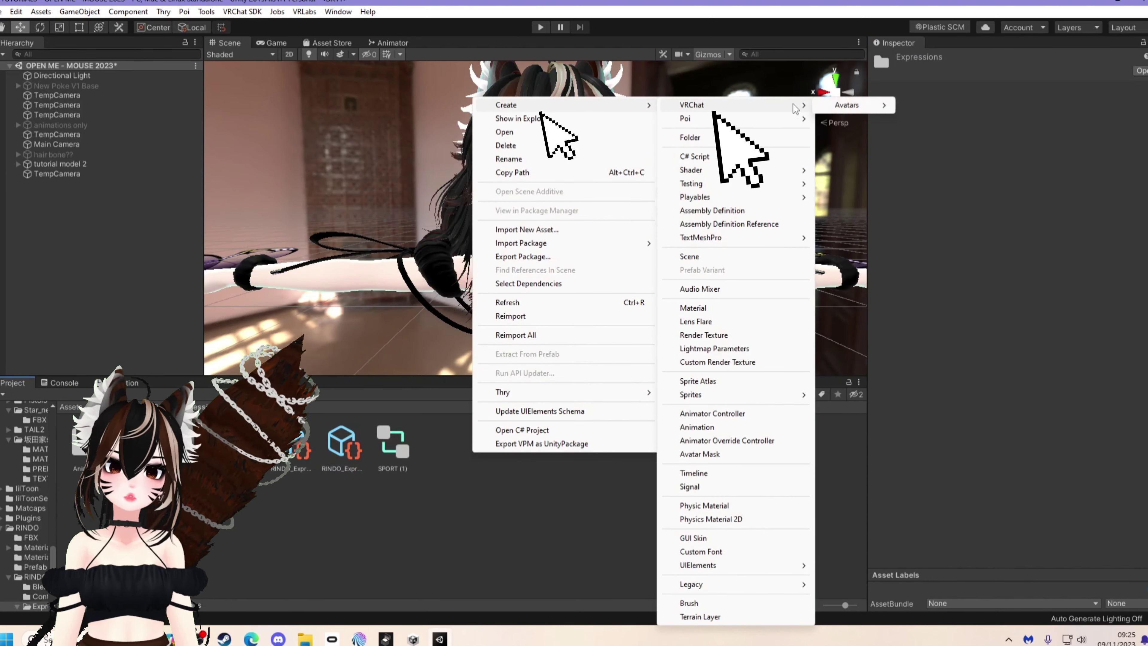
mouse_move(850, 105)
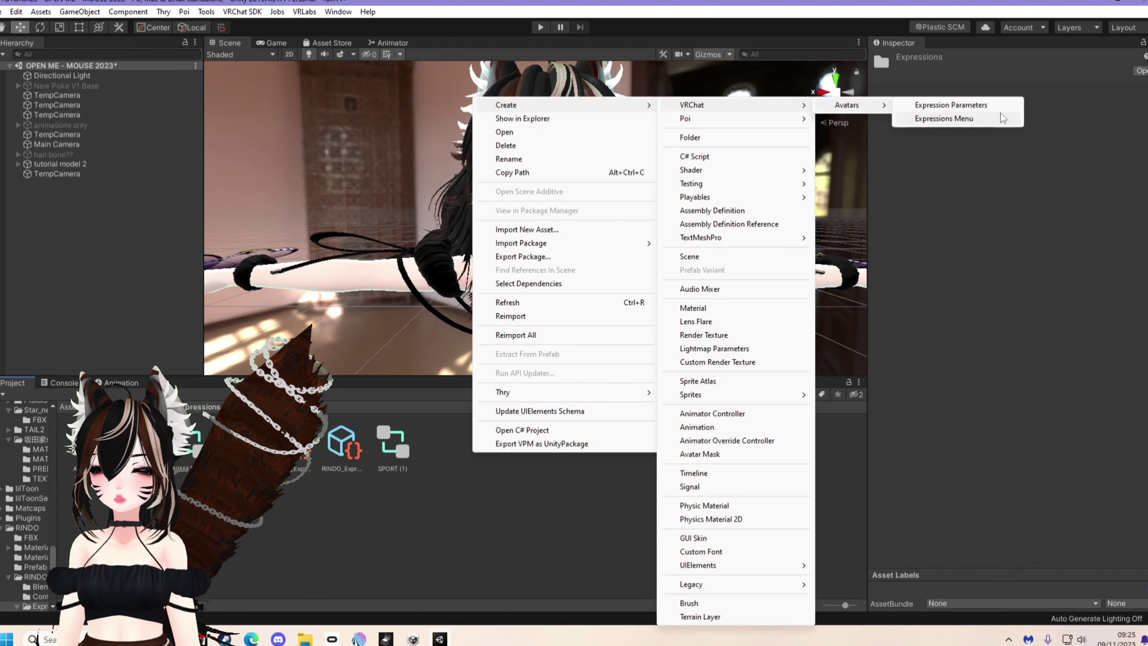
left_click(445, 530)
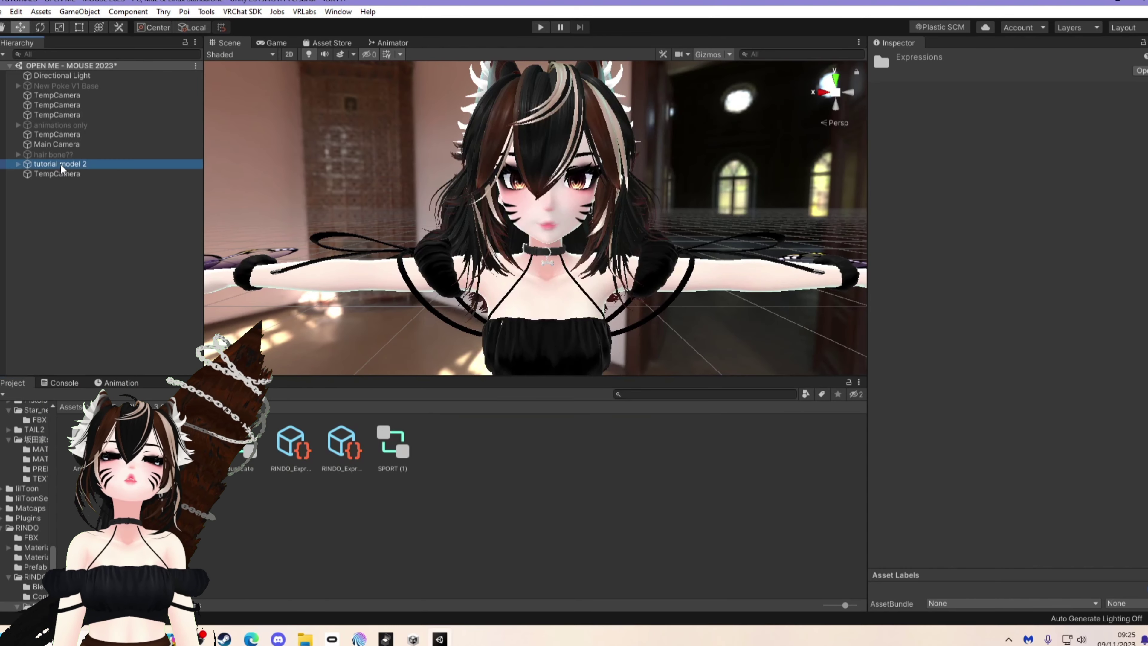
Locate the asset assigned as the expressions Menu of tutorial model 2.
left_click(61, 164)
mouse_move(1062, 514)
left_mouse_down()
mouse_move(945, 492)
mouse_move(1054, 516)
left_mouse_up()
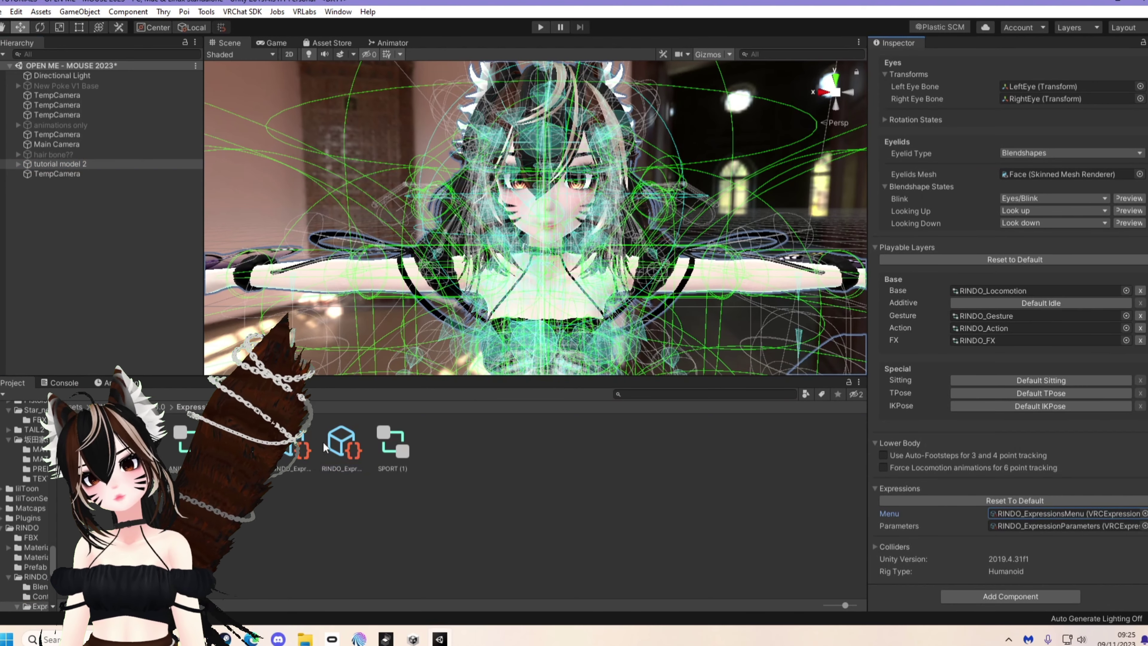
left_click_drag(839, 465, 587, 282)
left_click(637, 469)
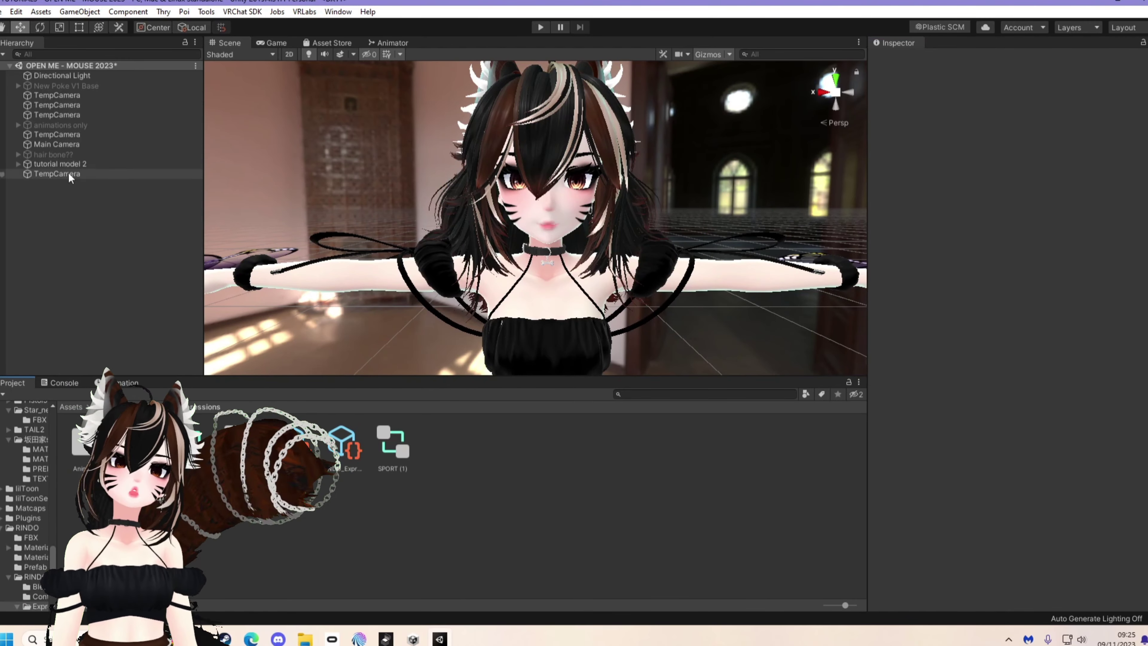
Duplicate tutorial model 2 in the scene and rename the copy "duplicate!!!".
left_click(61, 166)
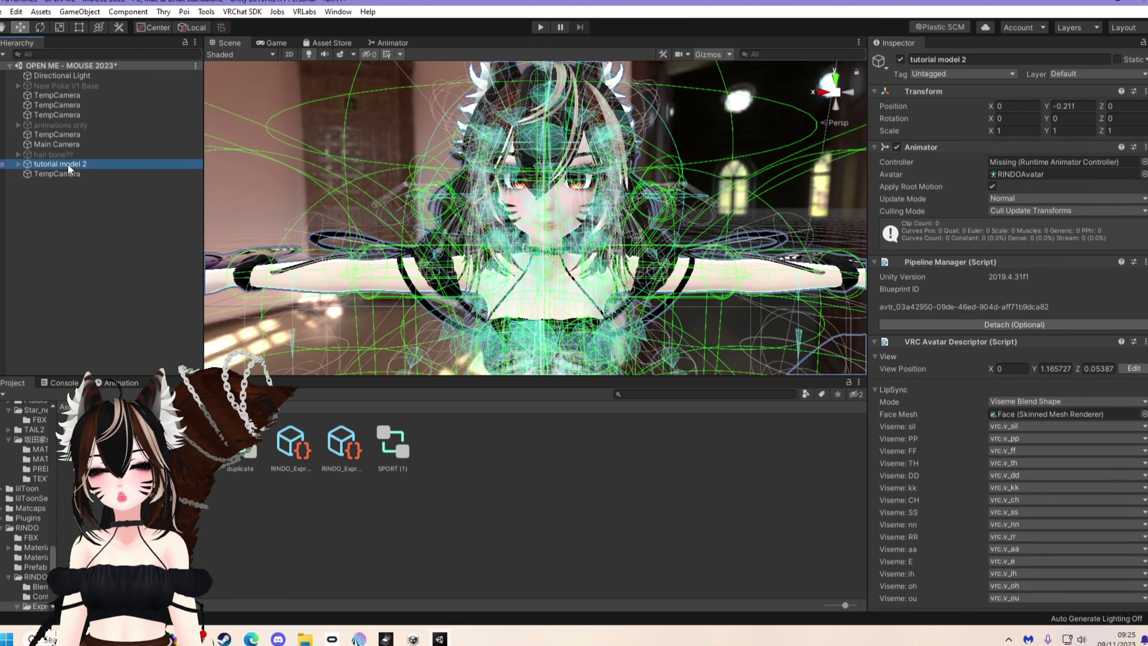
right_click(69, 166)
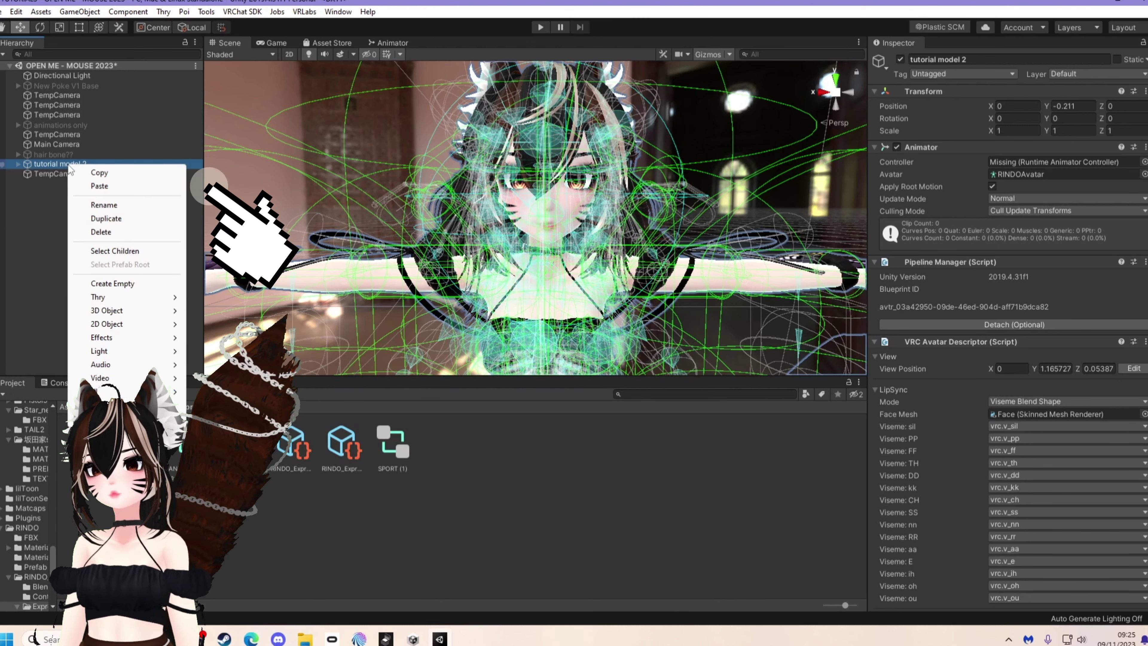
left_click(99, 219)
left_click(991, 59)
type("duplicate!\"!!")
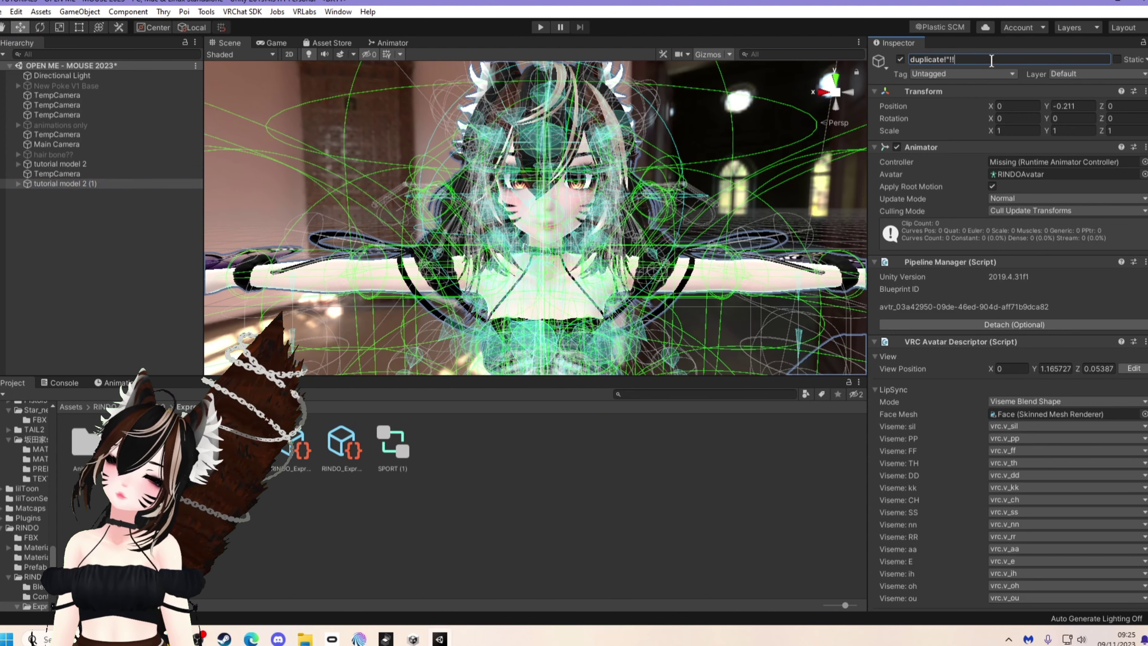
left_click(951, 61)
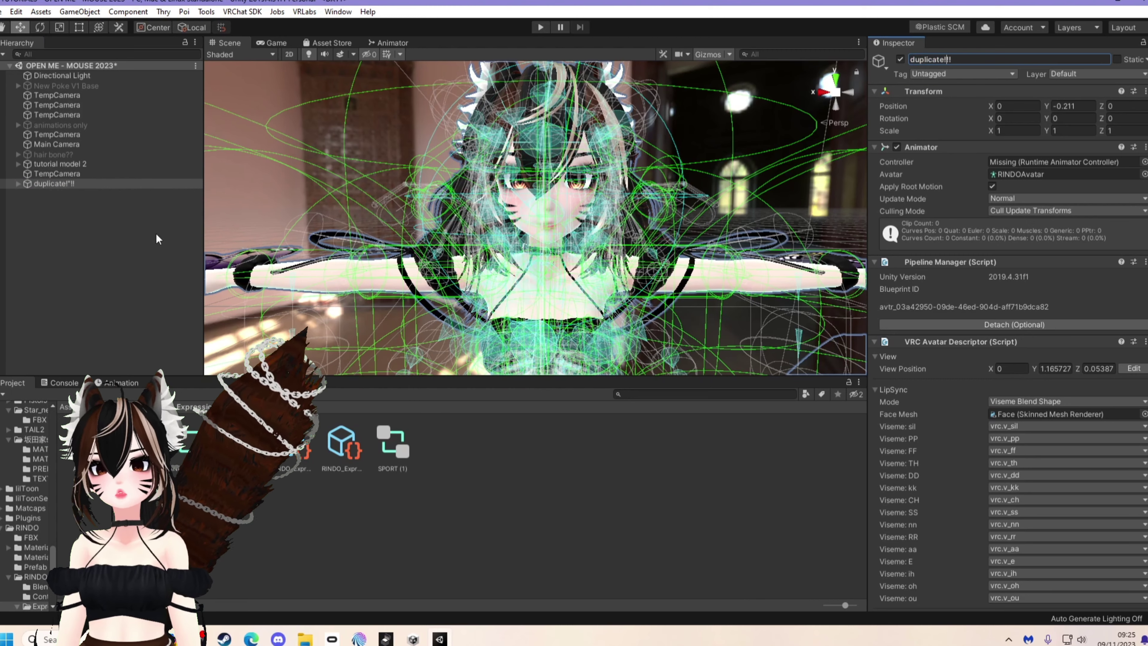
left_click(176, 234)
Deactivate the original tutorial model 2 in the scene.
left_click(60, 164)
left_click(901, 59)
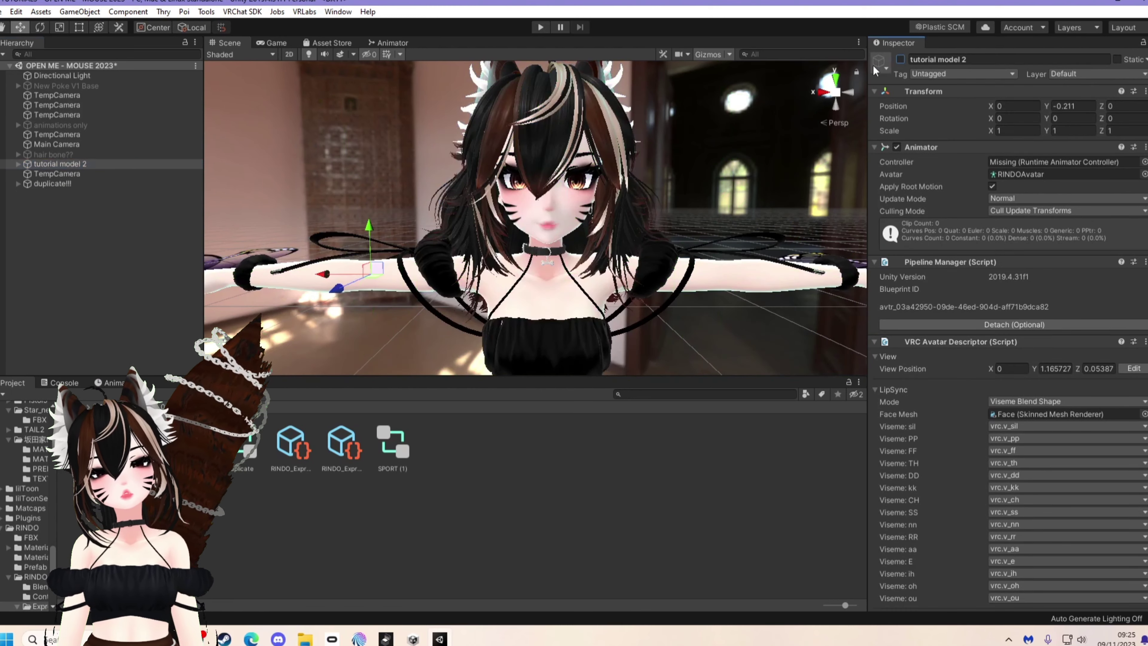
Select the duplicate!!! model and look at the Animator and Animation windows.
left_click(77, 185)
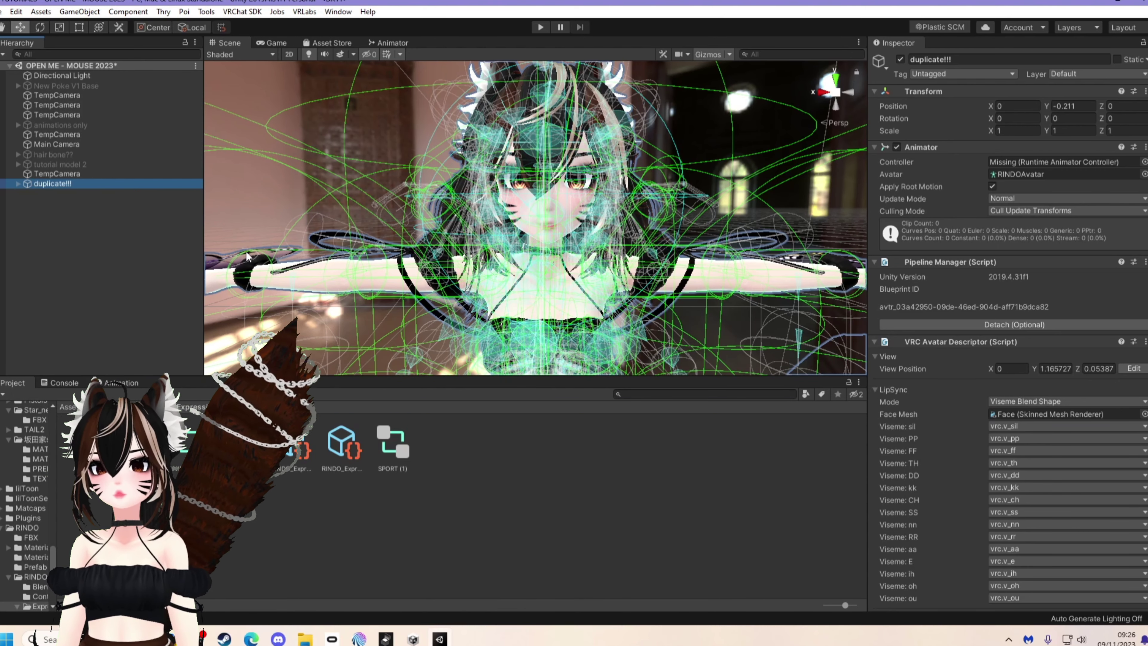
left_click(83, 249)
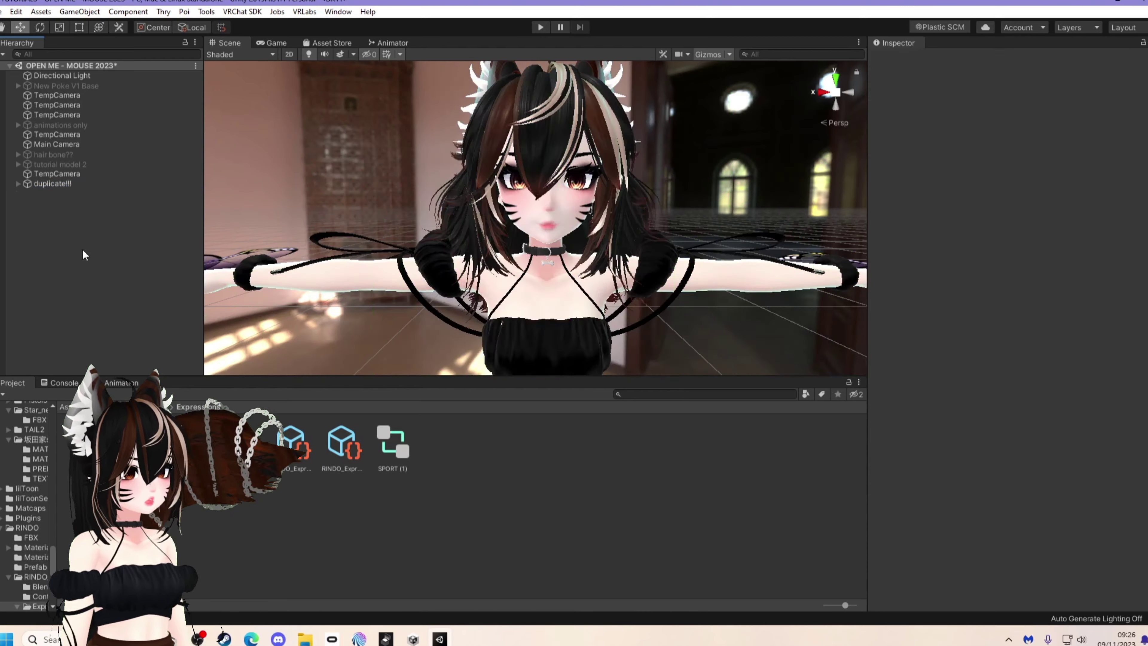
left_click(50, 183)
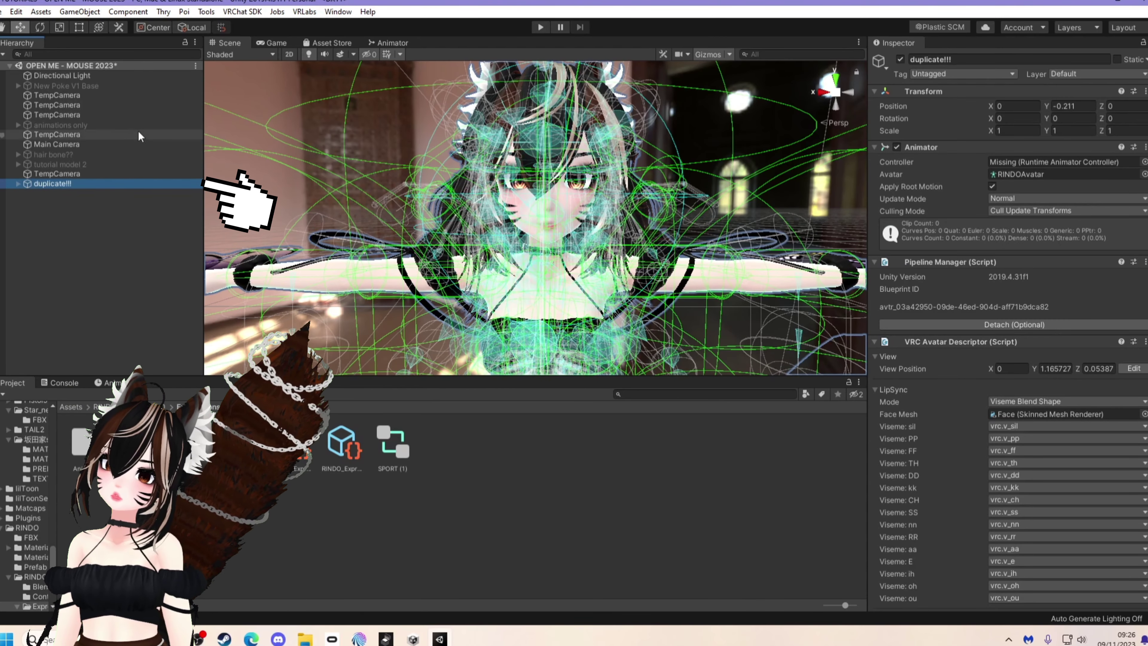
left_click(389, 43)
left_click(224, 43)
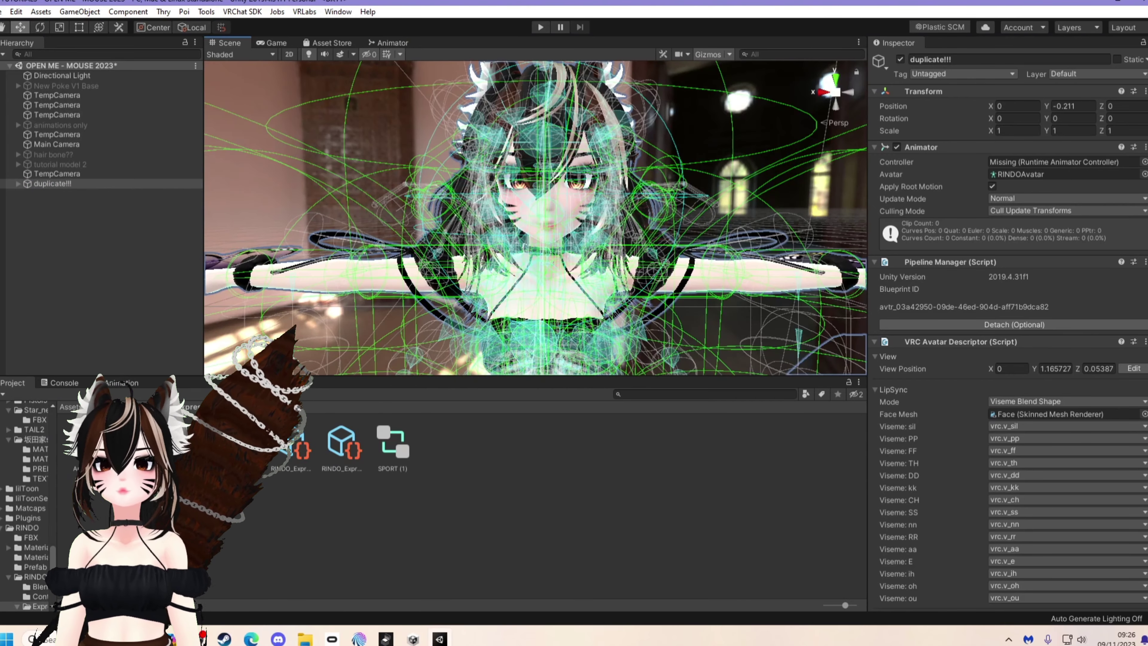
left_click(118, 381)
left_click(12, 382)
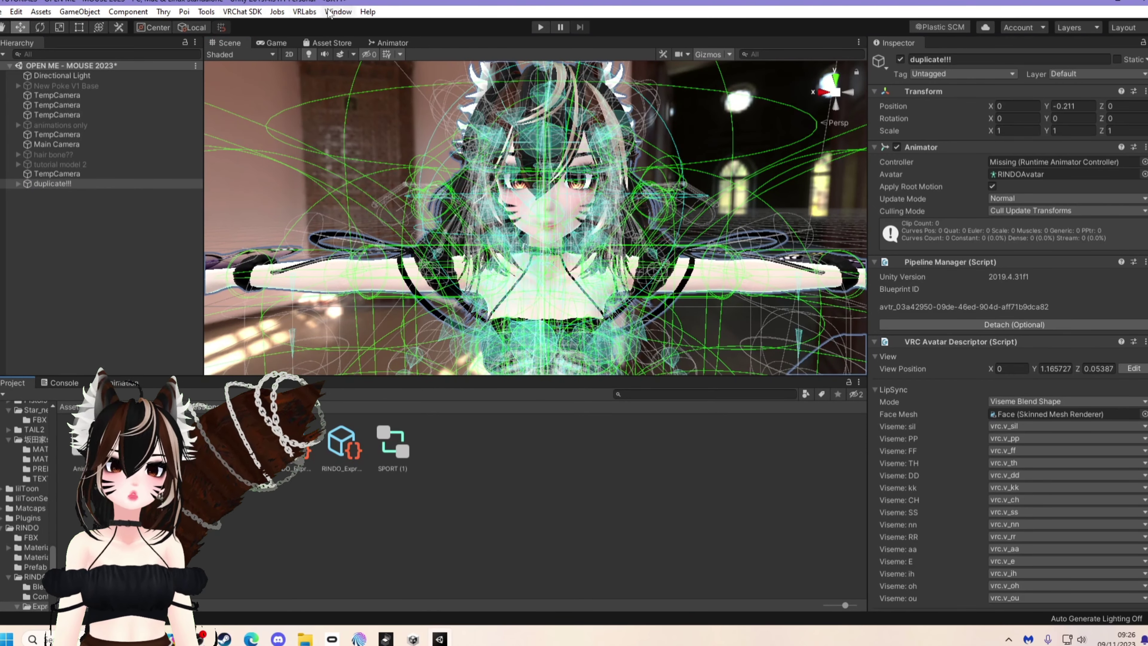
Look up where the Animator and Animation windows can be opened and added as tabs.
left_click(338, 12)
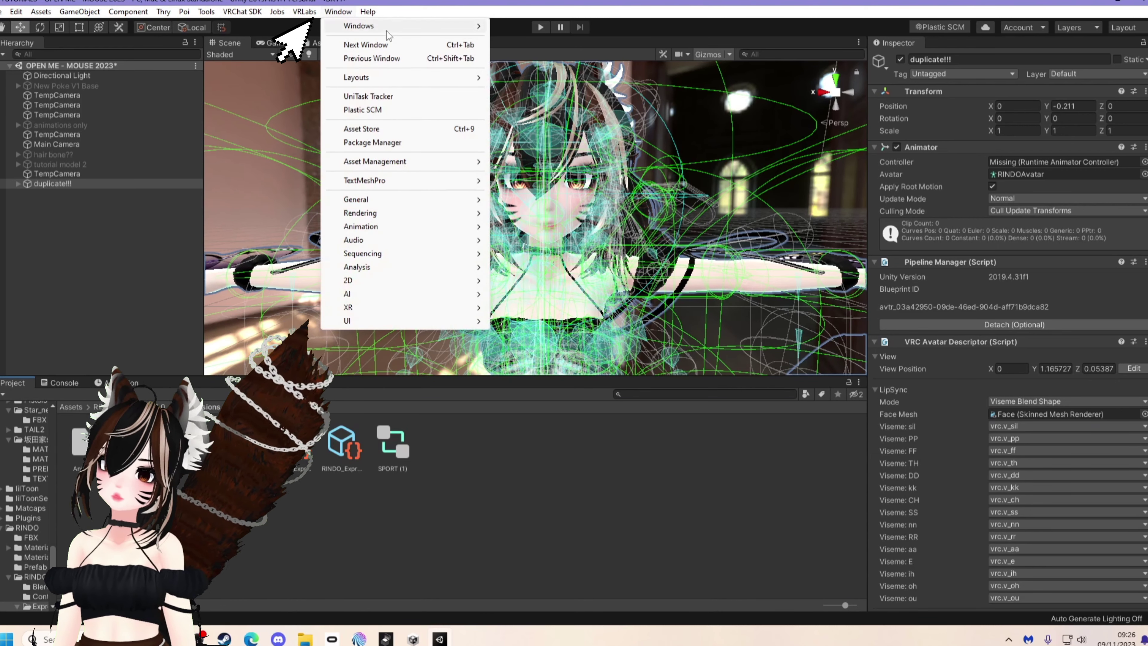
mouse_move(400, 228)
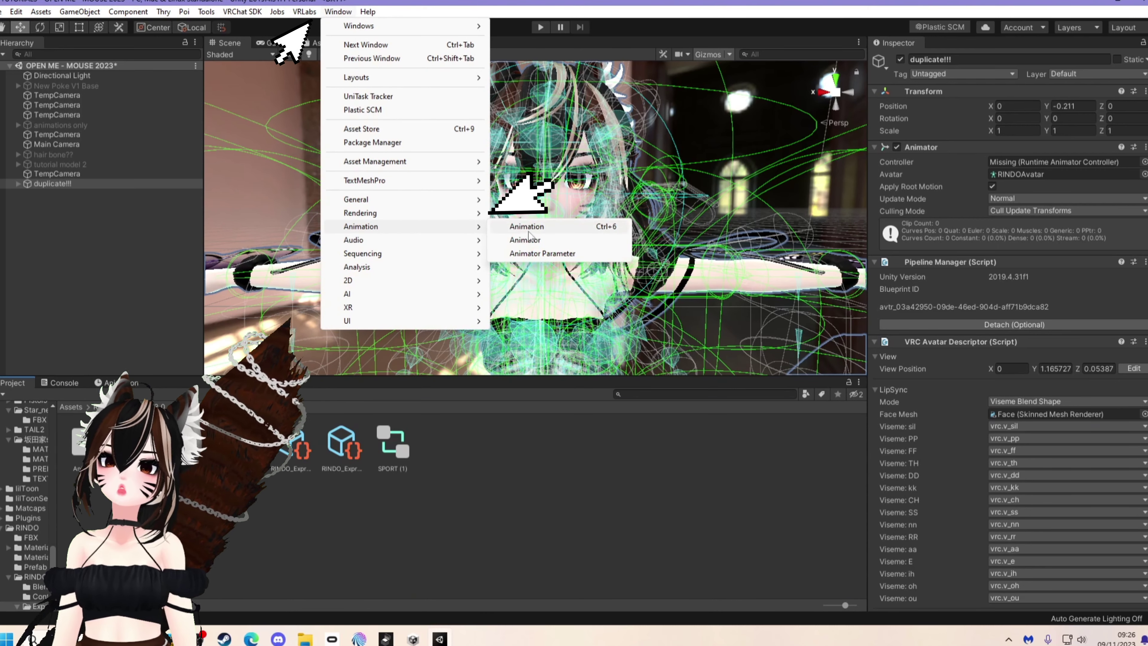
left_click(546, 243)
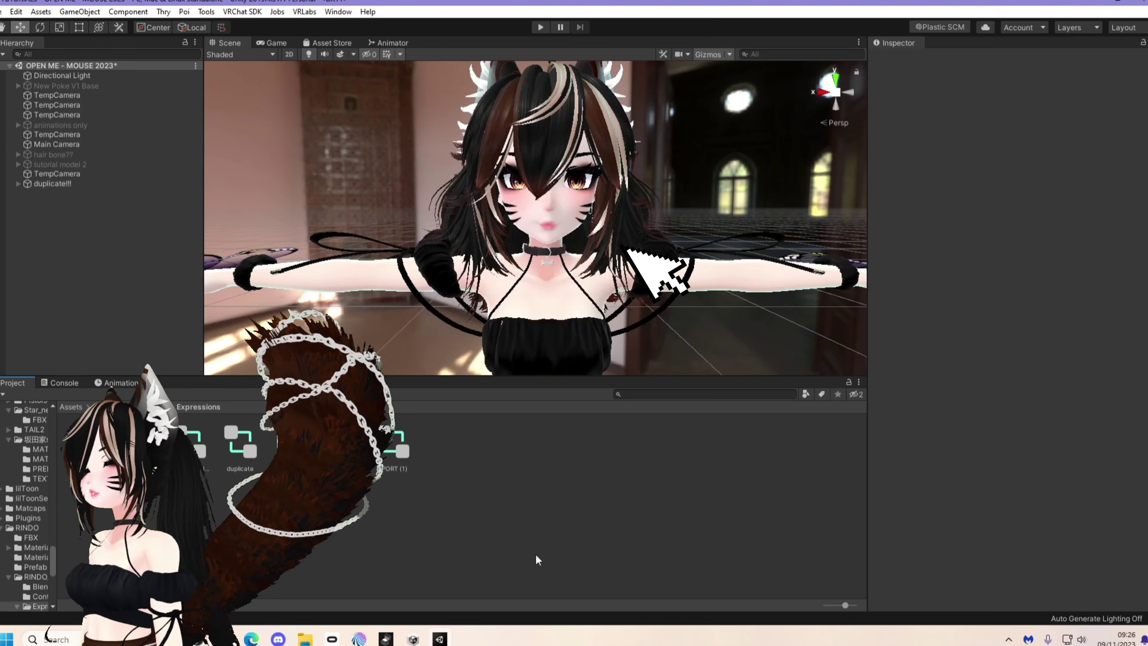
left_click(859, 383)
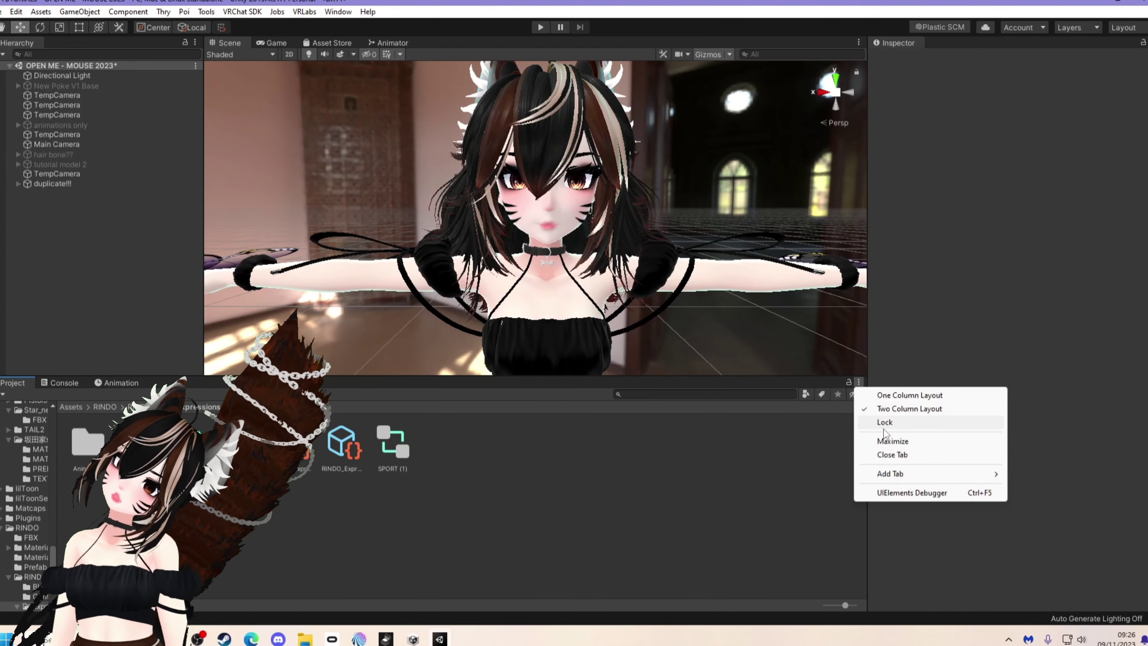
mouse_move(950, 474)
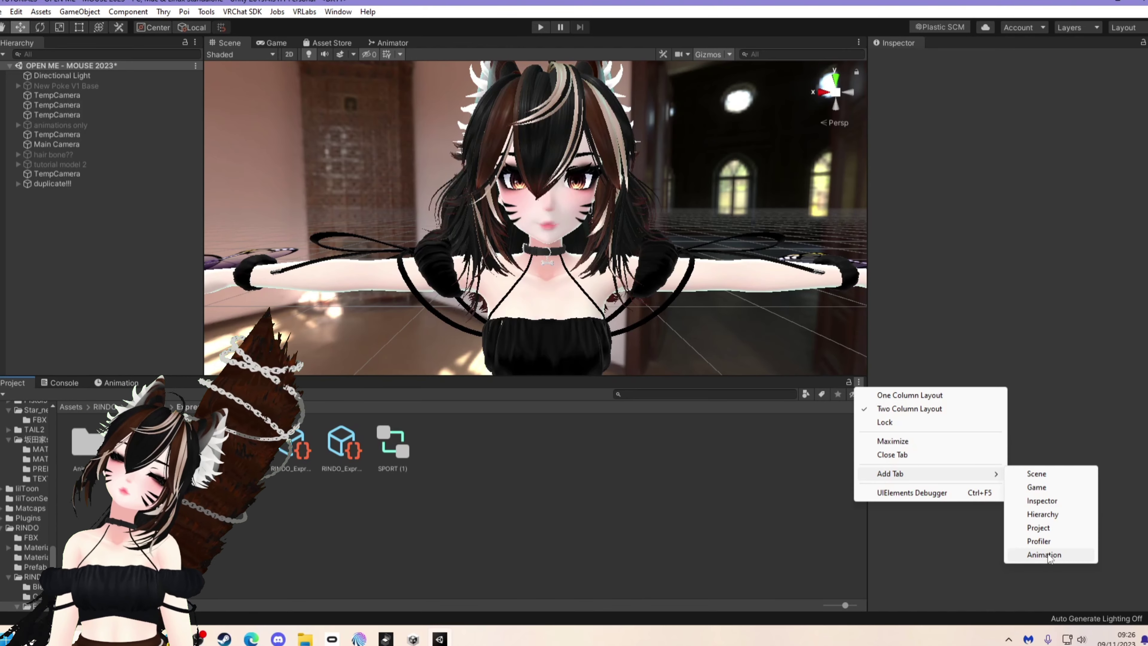
left_click(537, 541)
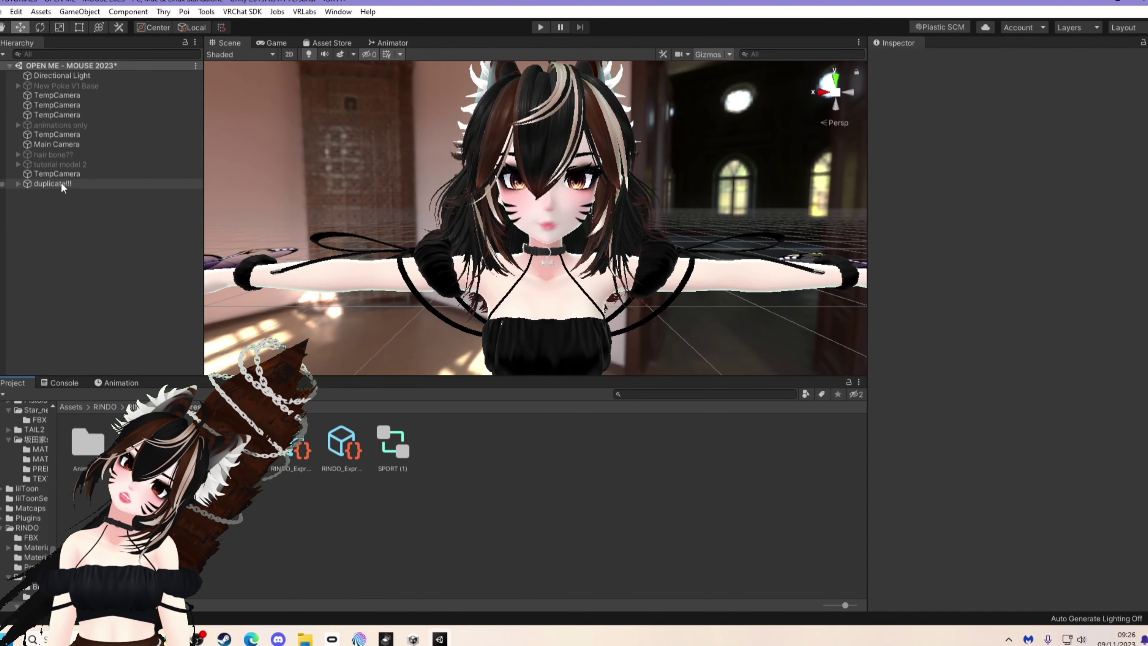
left_click(87, 183)
left_click(83, 164)
left_click(80, 179)
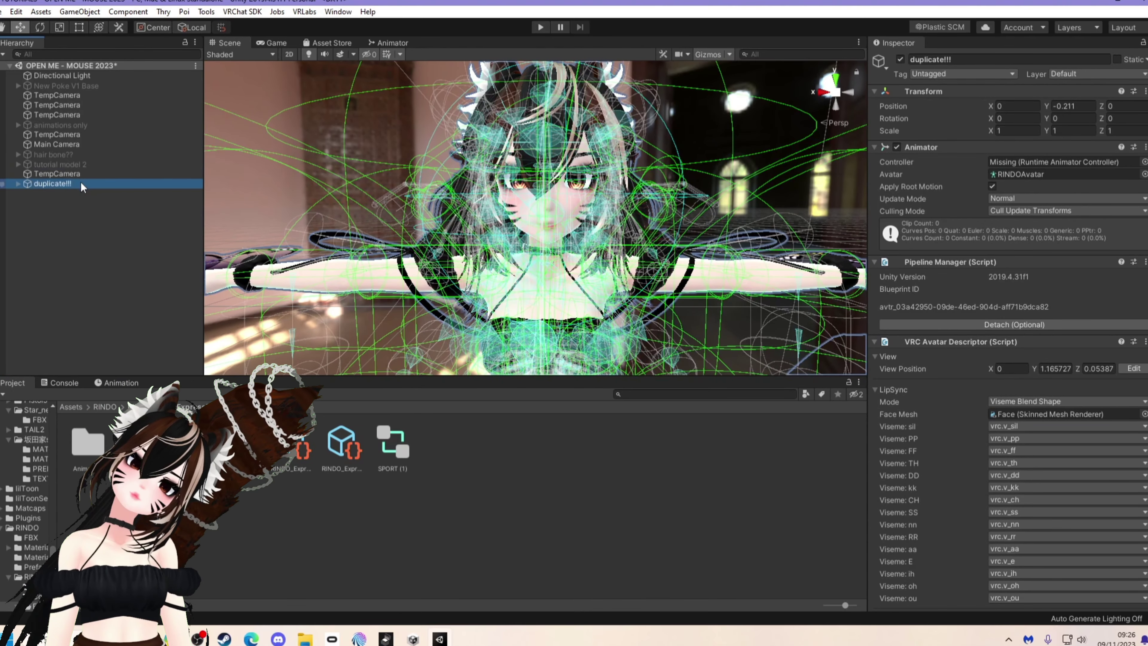
left_click(76, 226)
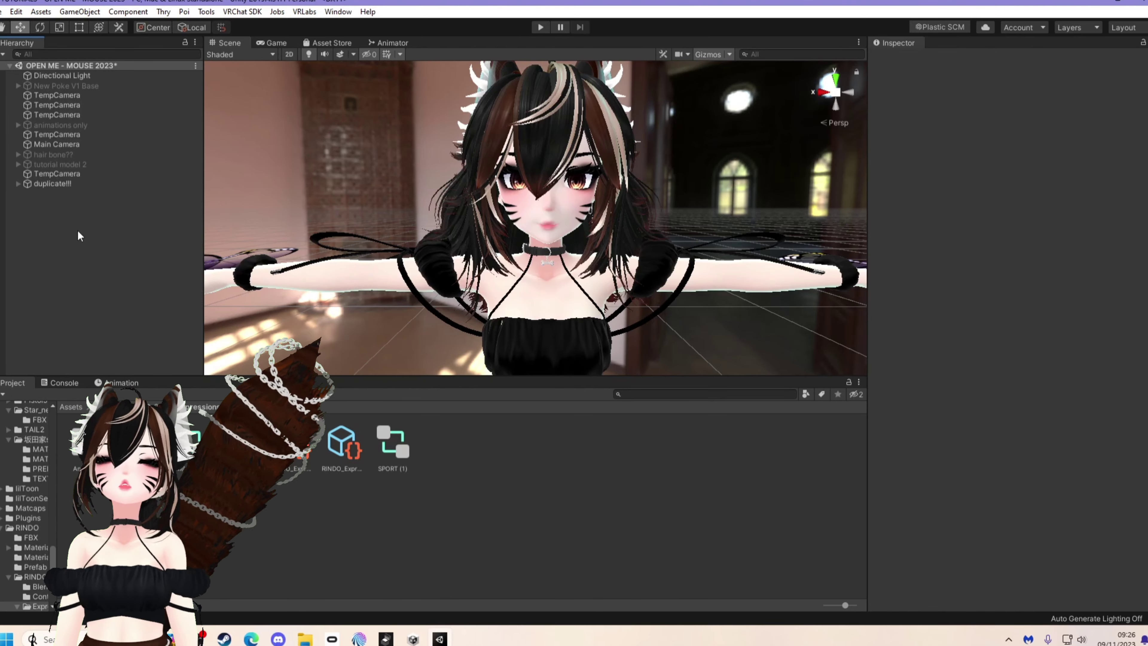
Add a Float parameter named HUE to the expression parameters asset assigned to the duplicate!!! avatar.
left_click(58, 183)
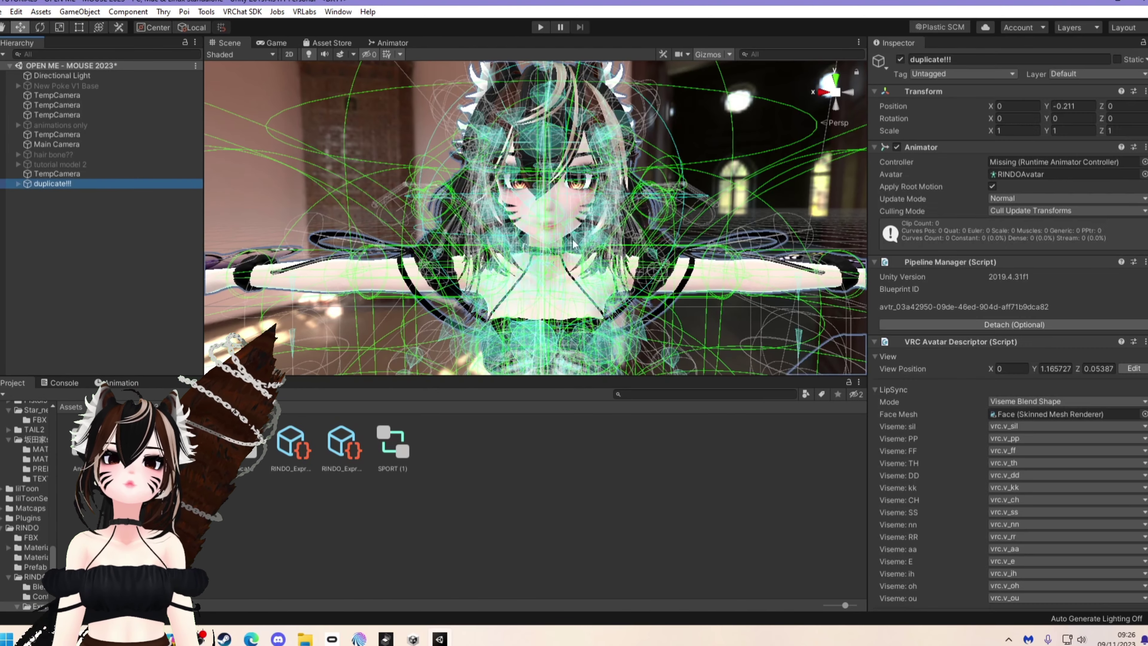
left_click(72, 186)
scroll(1013, 513, "down", 12)
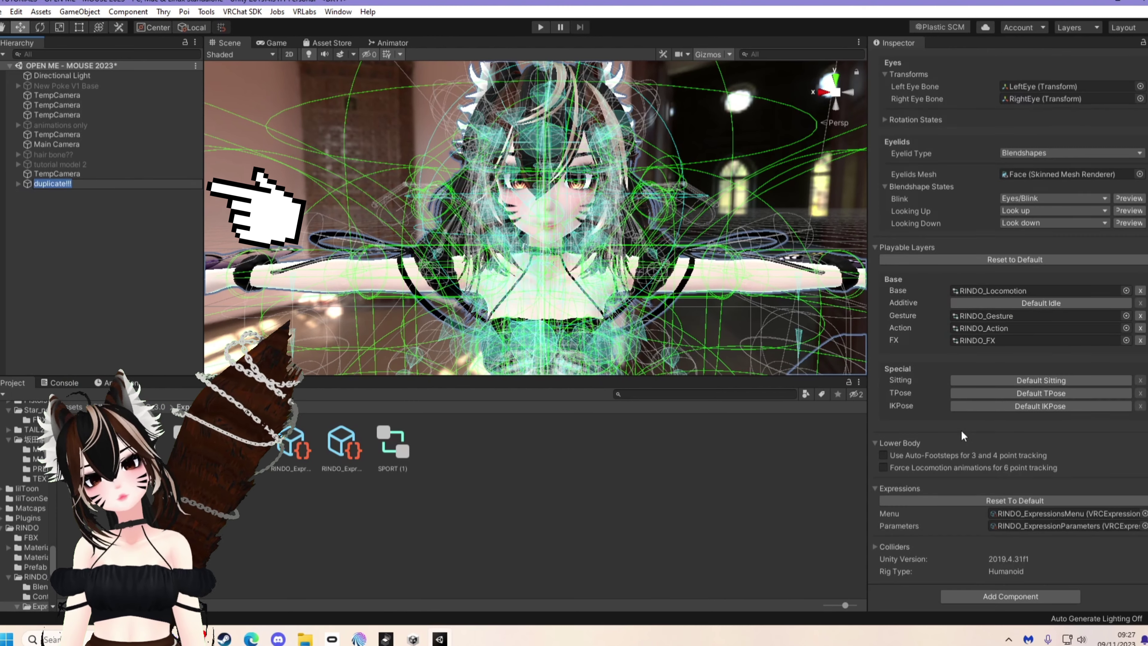
left_click(1062, 526)
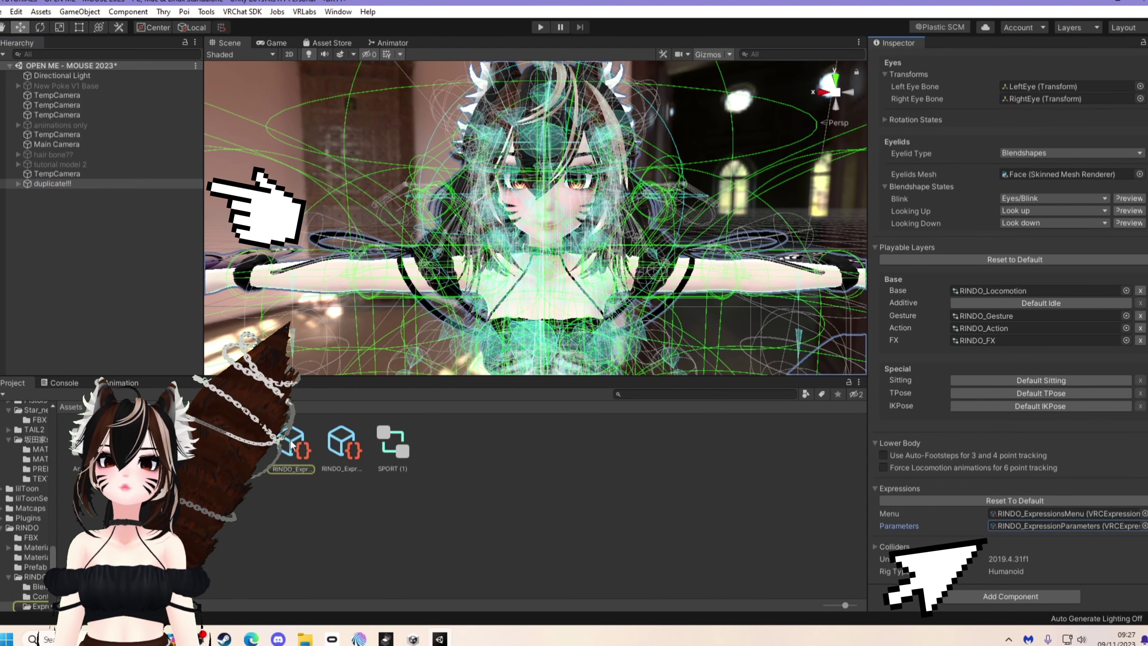
double_click(1063, 526)
left_click(912, 103)
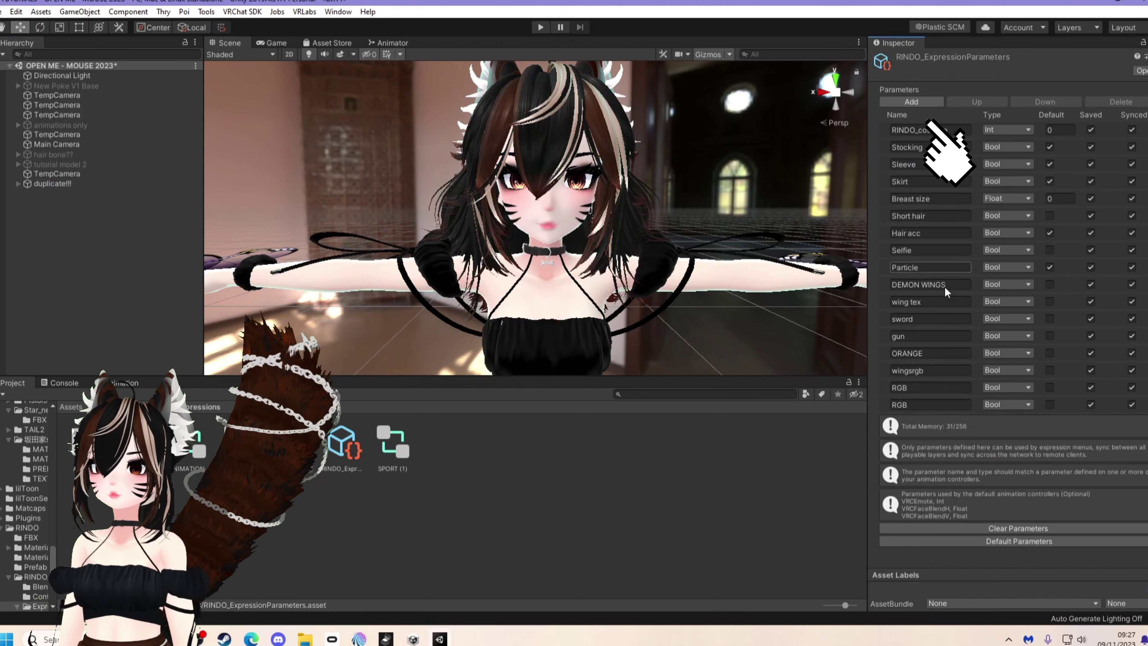
type("HUE")
left_click(1008, 404)
left_click(1001, 432)
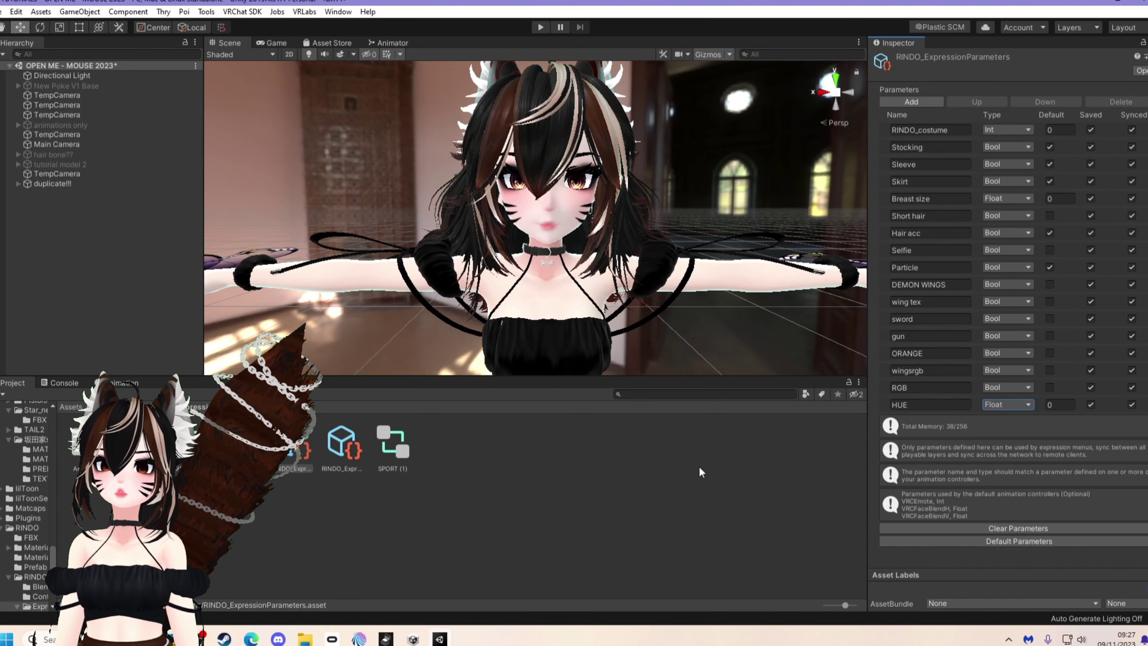
Open the RINDO_FX controller assigned to the FX layer of the duplicate!!! avatar.
left_click(67, 184)
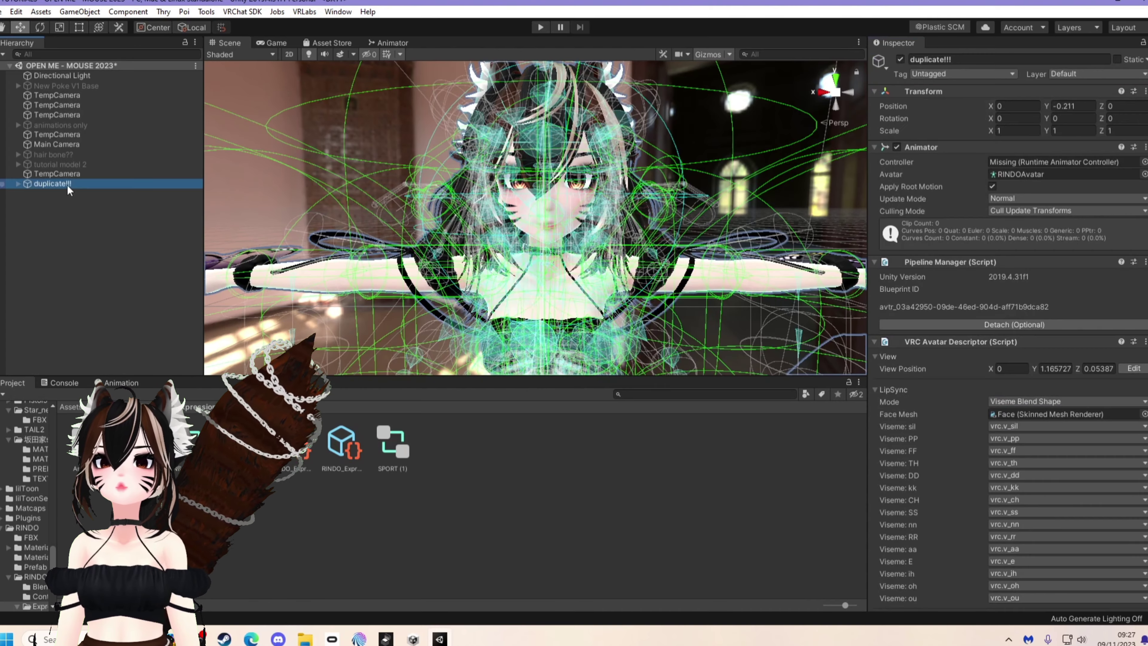
scroll(977, 326, "down", 15)
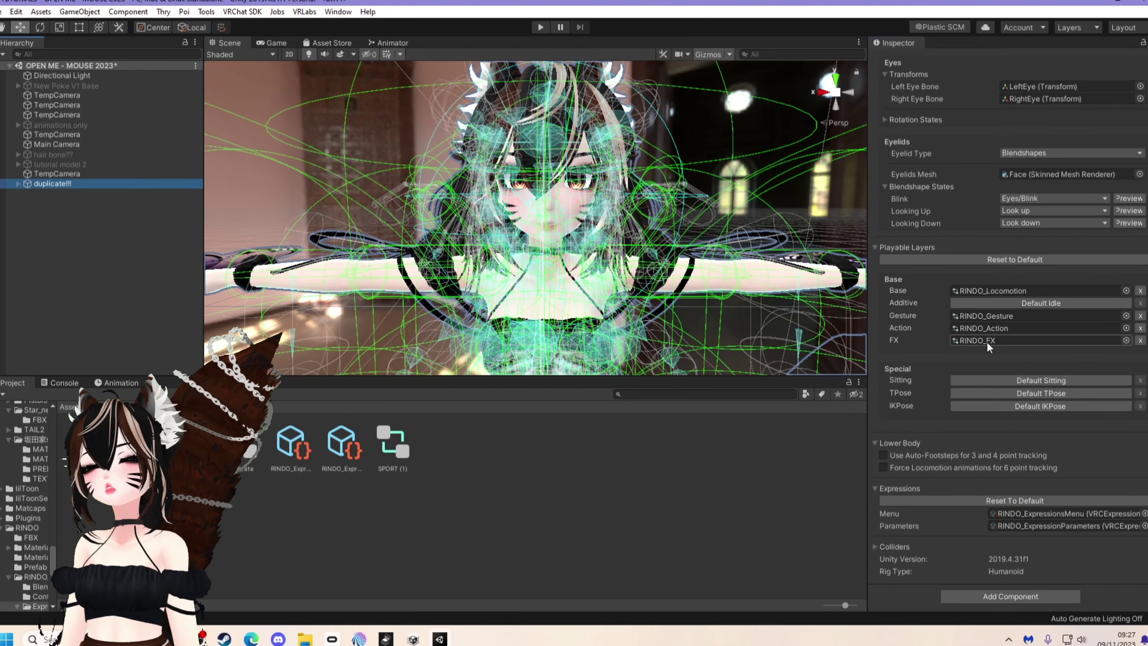
left_click(990, 342)
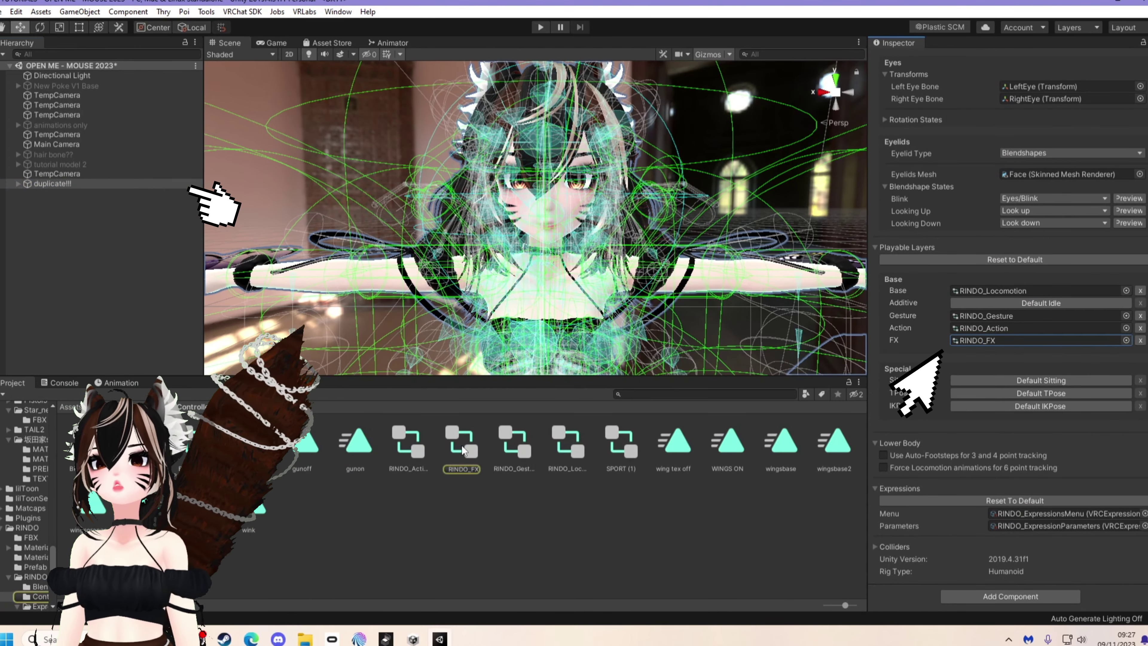
double_click(465, 455)
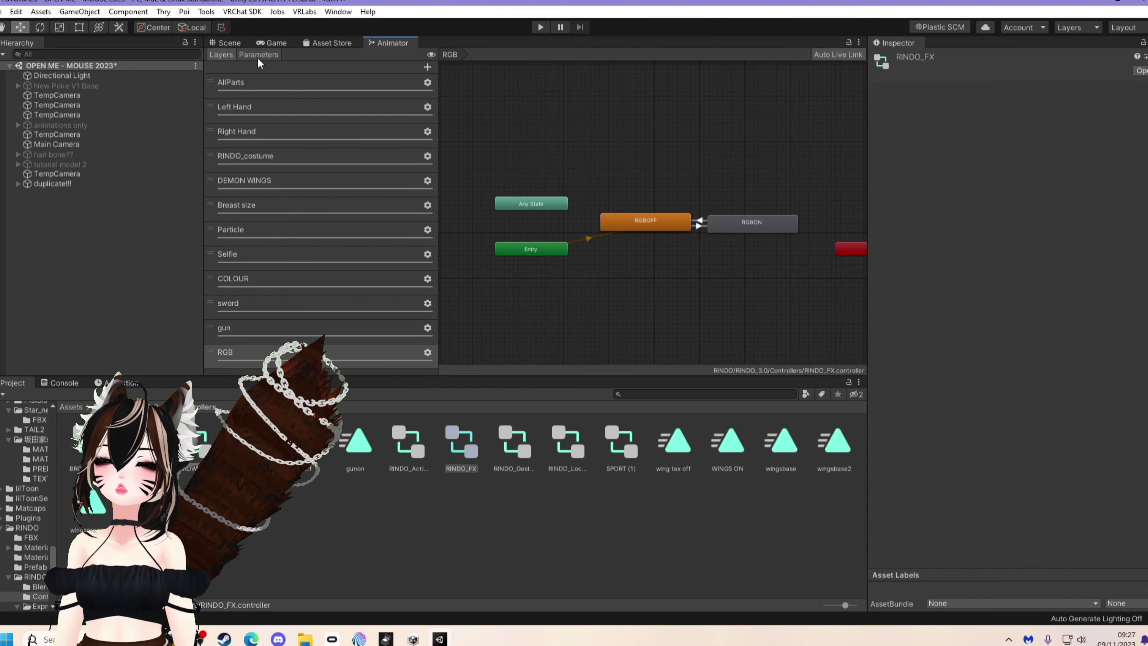
Add a Float parameter named HUE to the RINDO_FX animator controller.
left_click(259, 54)
left_click(425, 66)
left_click(447, 82)
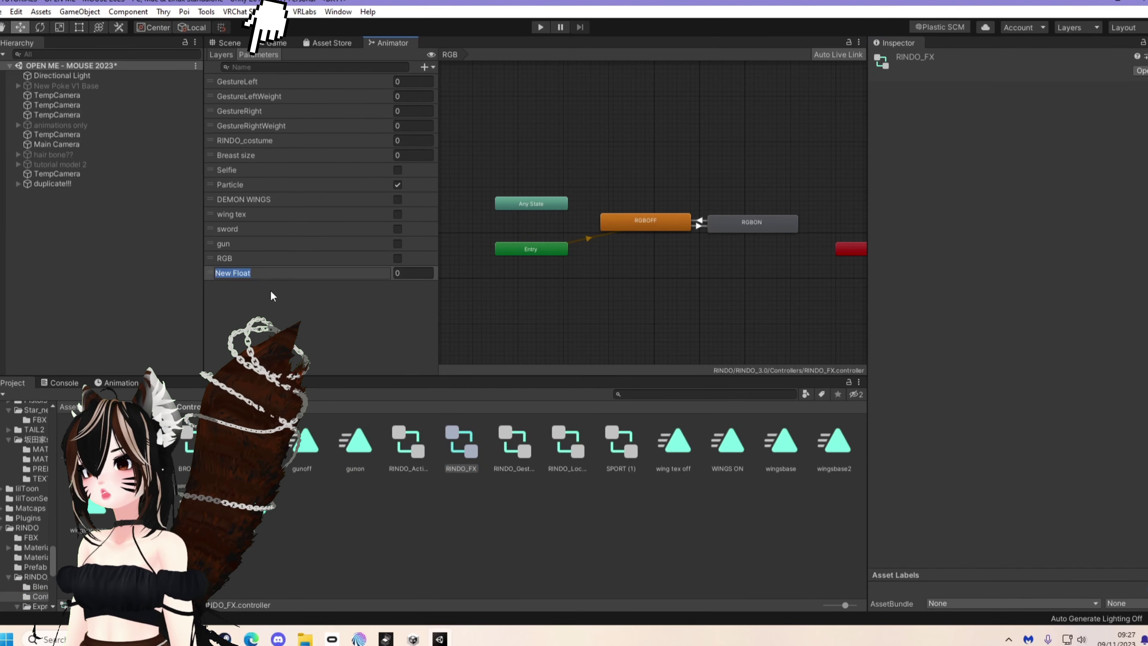
type("HUE")
key("Return")
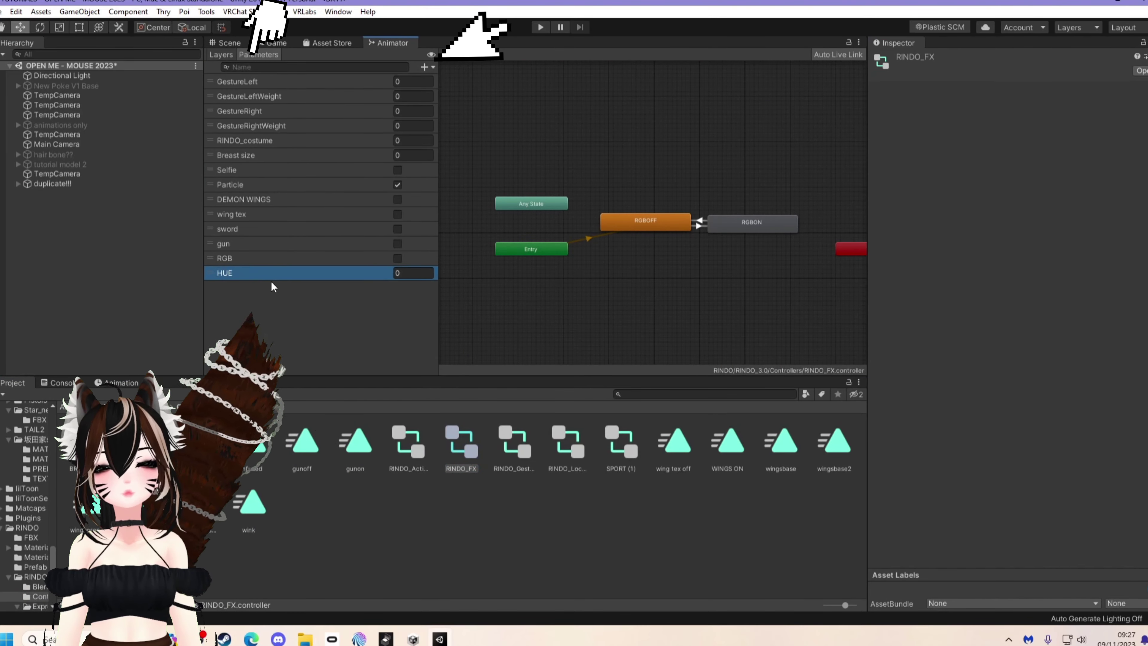
Review the HUE entry in the expression parameters asset assigned to the duplicate!!! avatar.
left_click(237, 43)
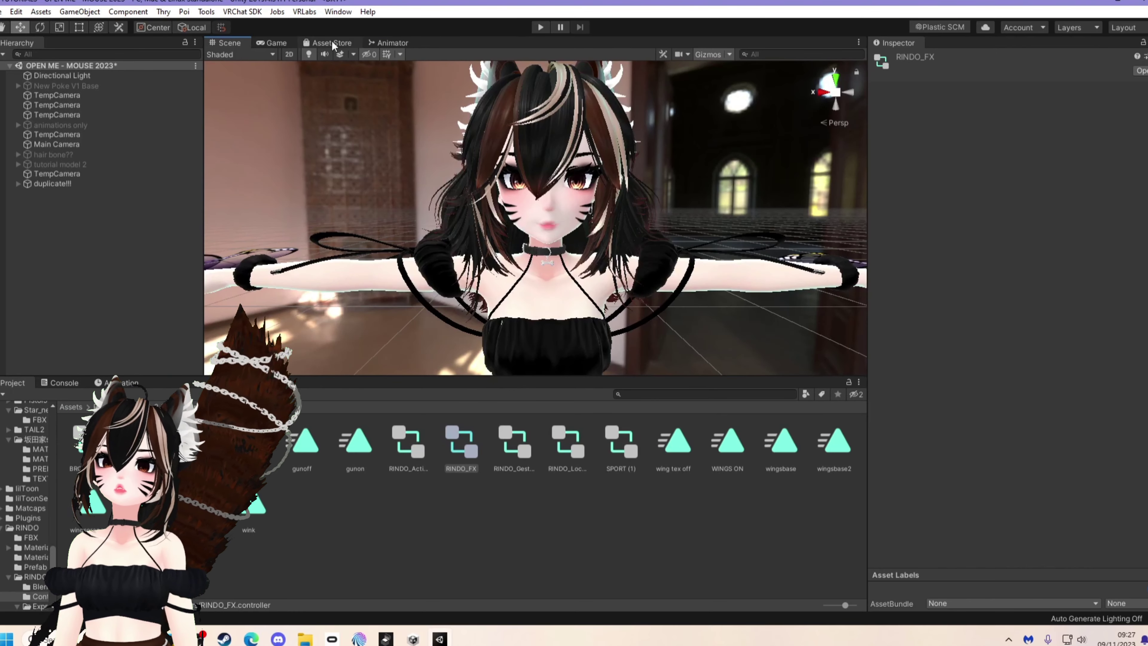
left_click(50, 184)
scroll(993, 473, "down", 10)
scroll(993, 473, "down", 3)
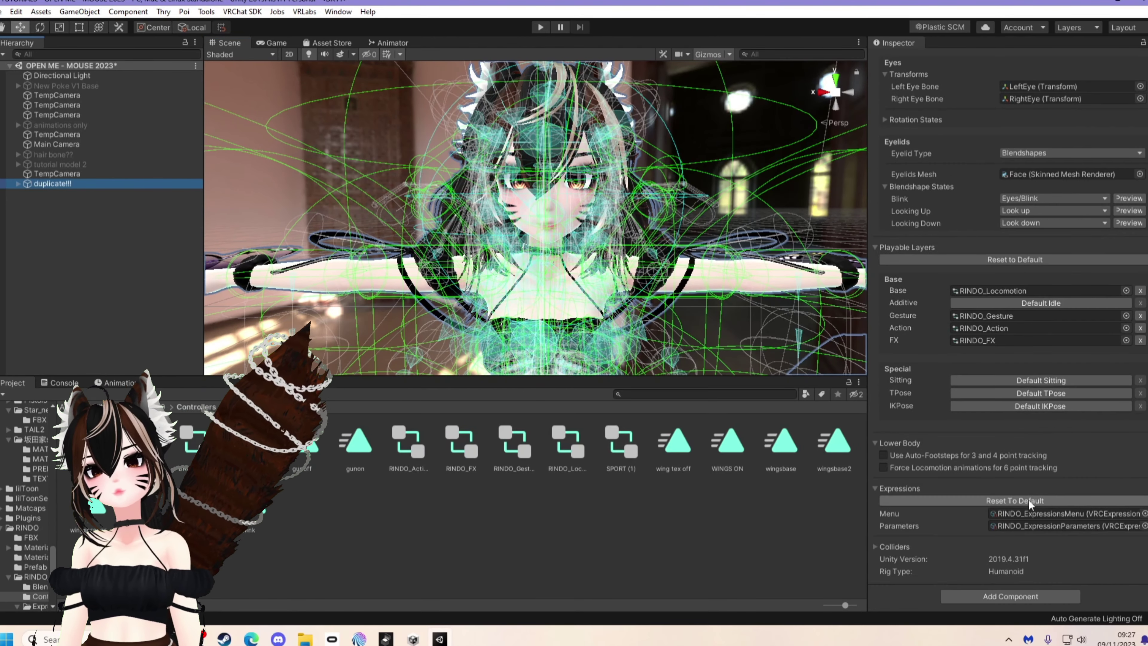
left_click(1053, 526)
left_click(295, 453)
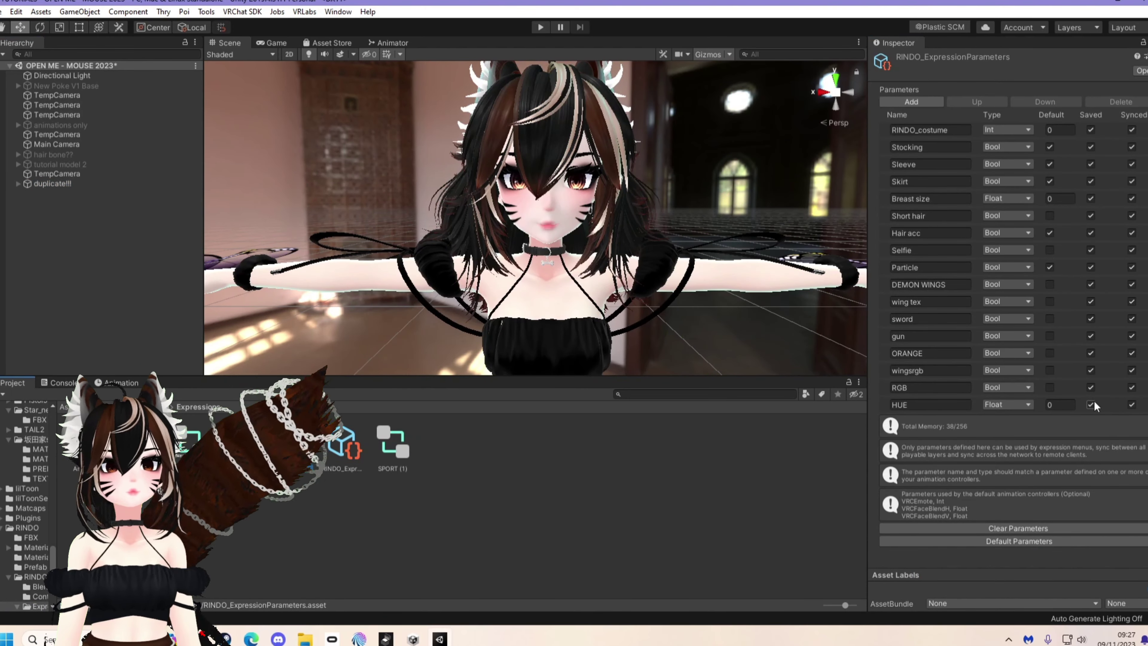
Create a new animation clip named HUE for the duplicate!!! avatar in the Expressions folder.
left_click(47, 185)
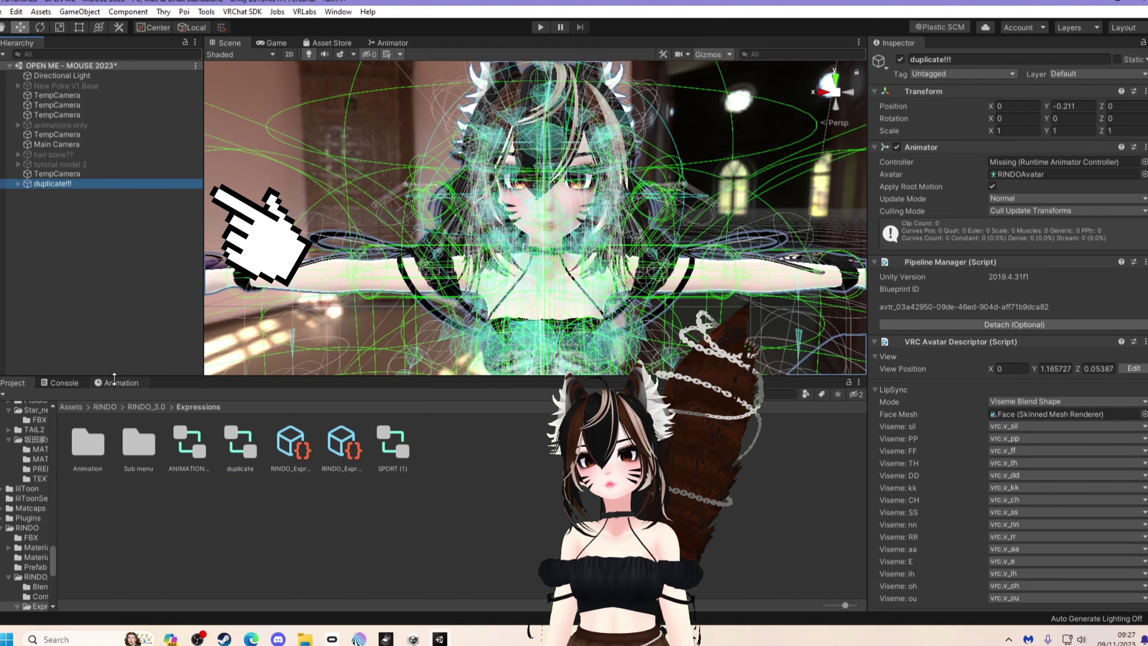
left_click(115, 382)
left_click(544, 525)
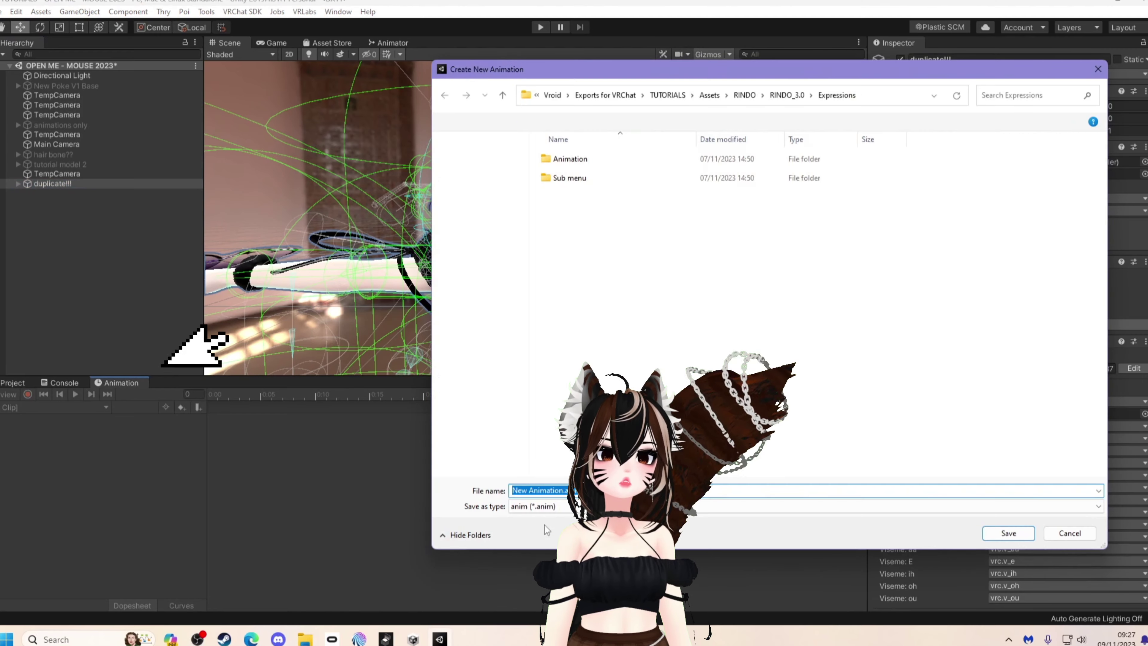
type("HUE")
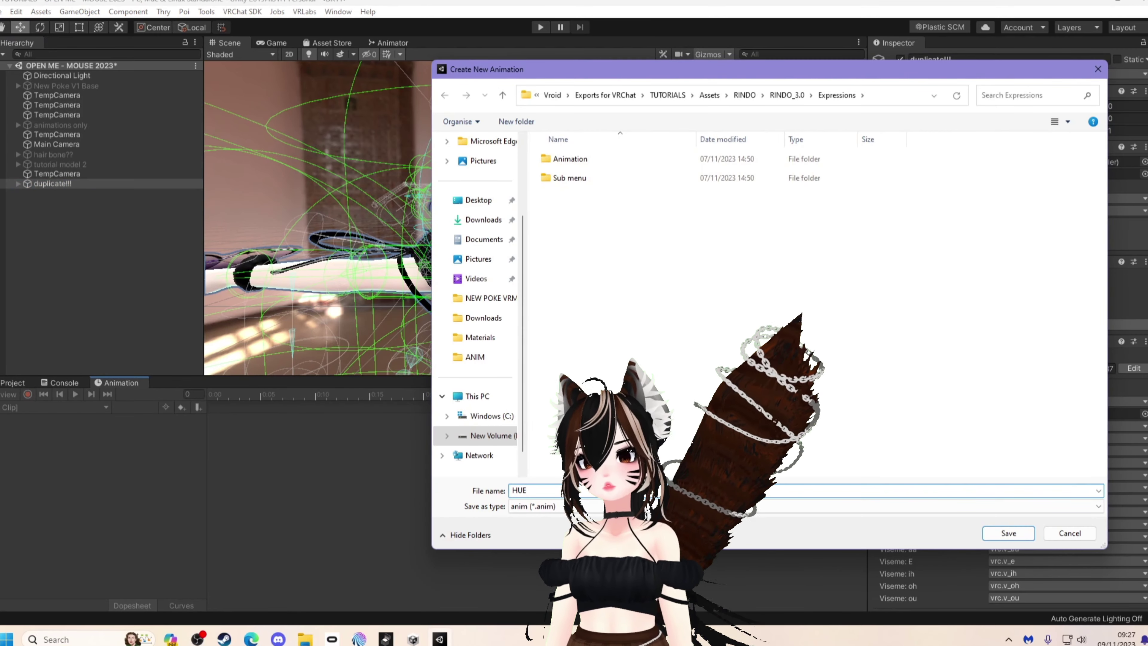
key("Return")
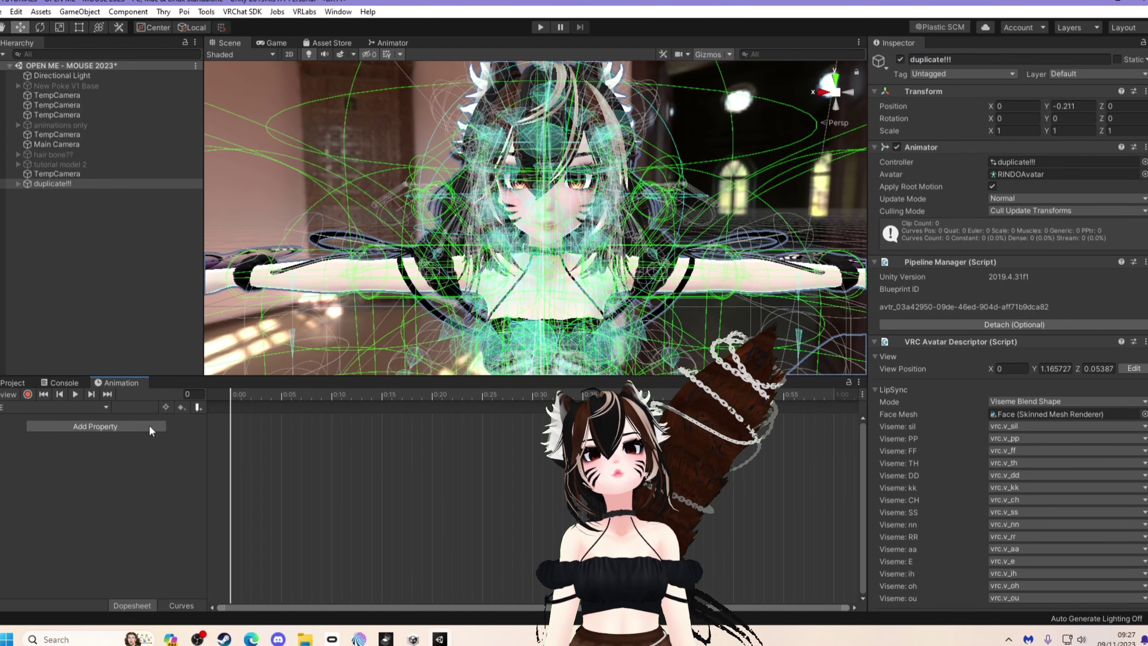
Start keyframe recording for the HUE clip and frame the avatar in the scene.
left_click(28, 394)
key("f")
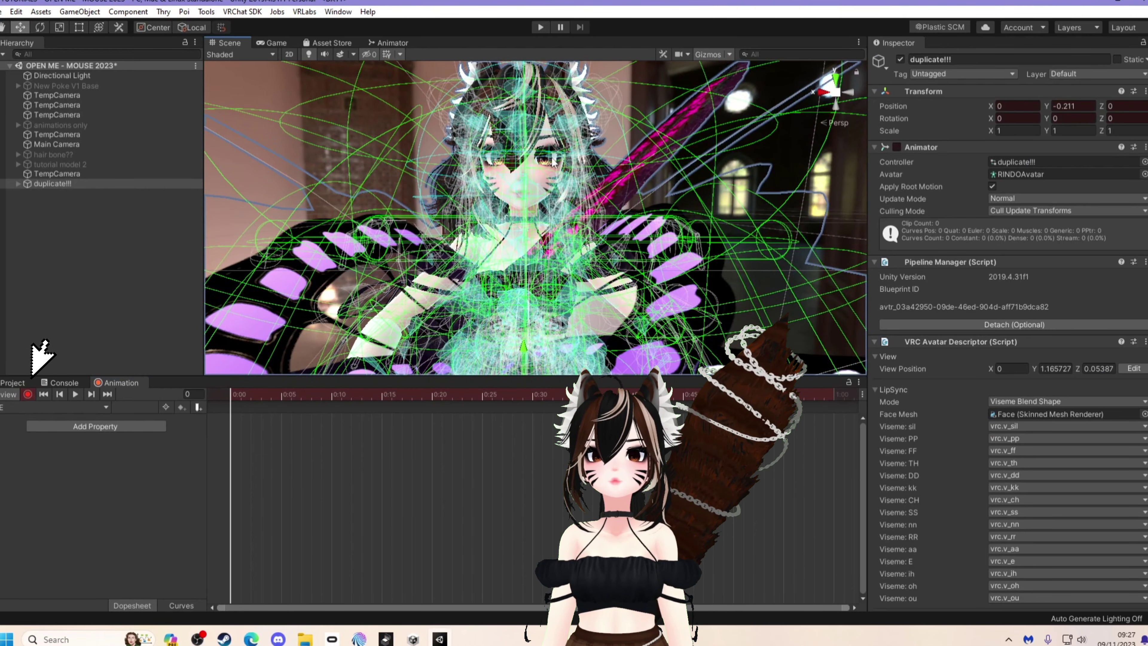
left_click(770, 185)
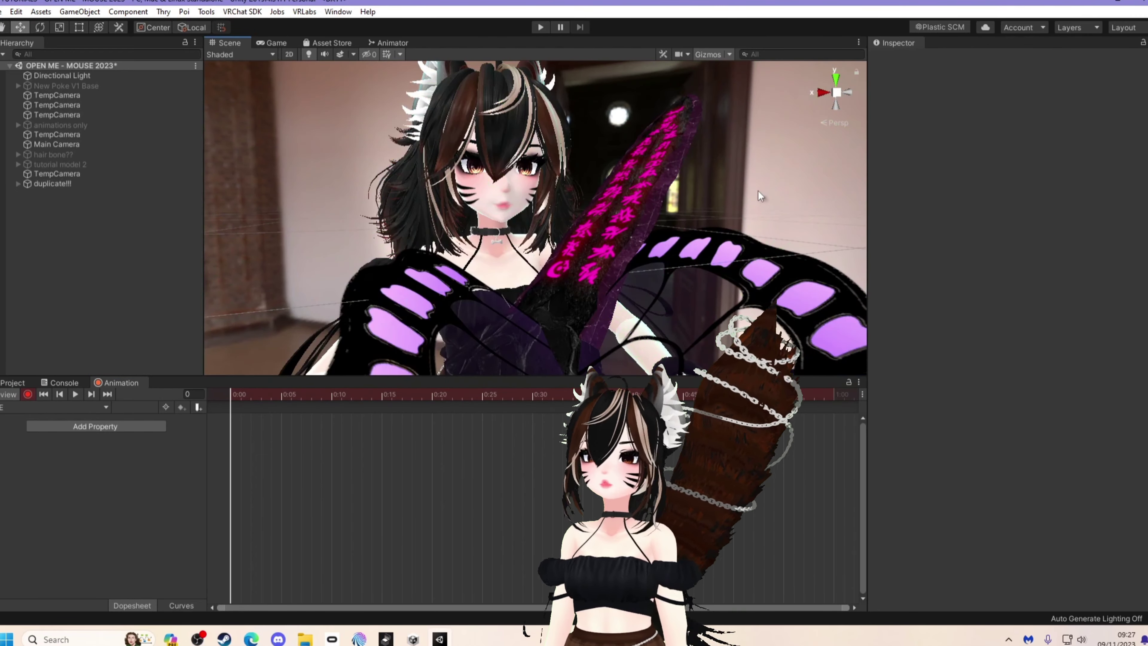
Select the Face mesh inside duplicate!!! and expand its Eyes material down to the Color Adjust settings.
left_click(37, 184)
left_click(18, 184)
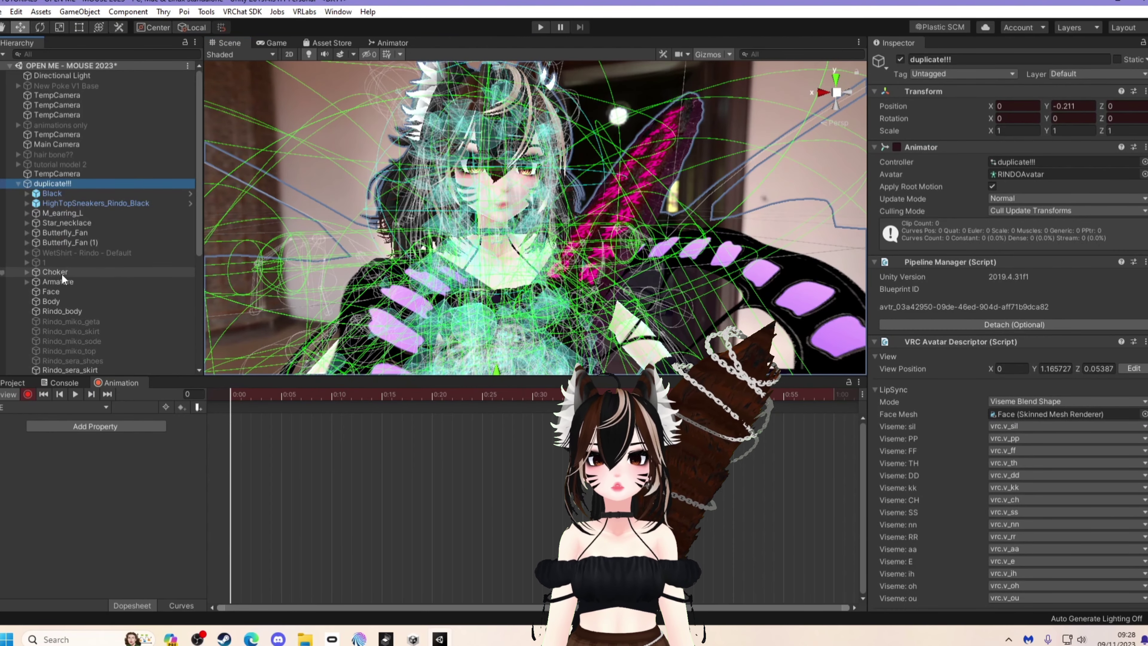
left_click(54, 291)
scroll(946, 398, "down", 20)
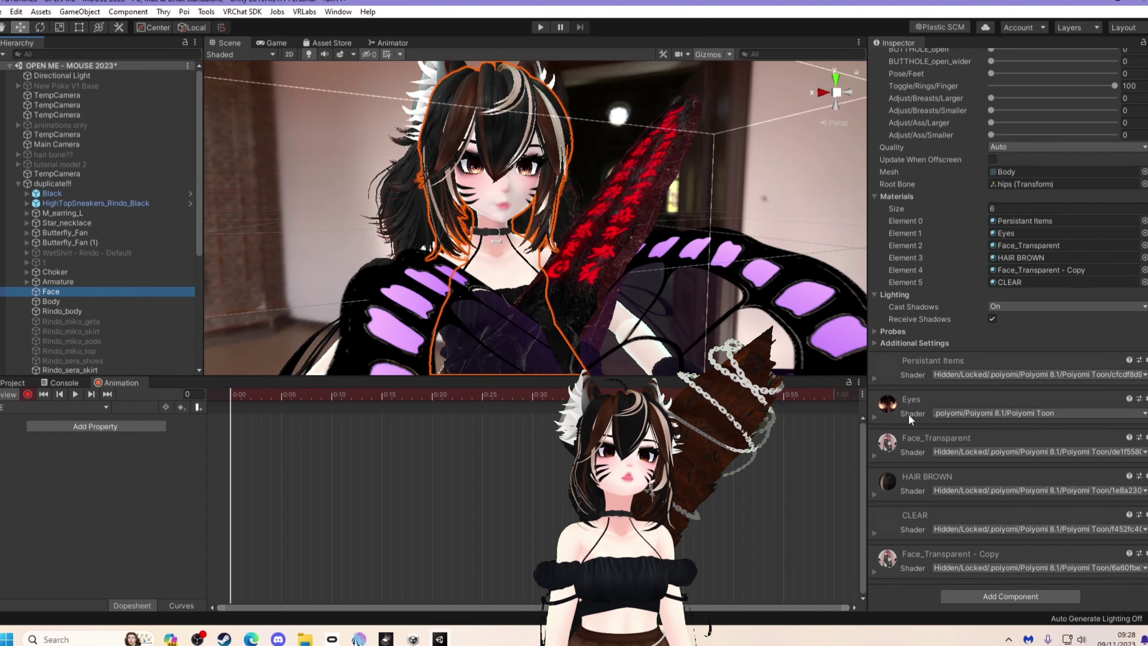
left_click(909, 414)
scroll(1077, 408, "down", 8)
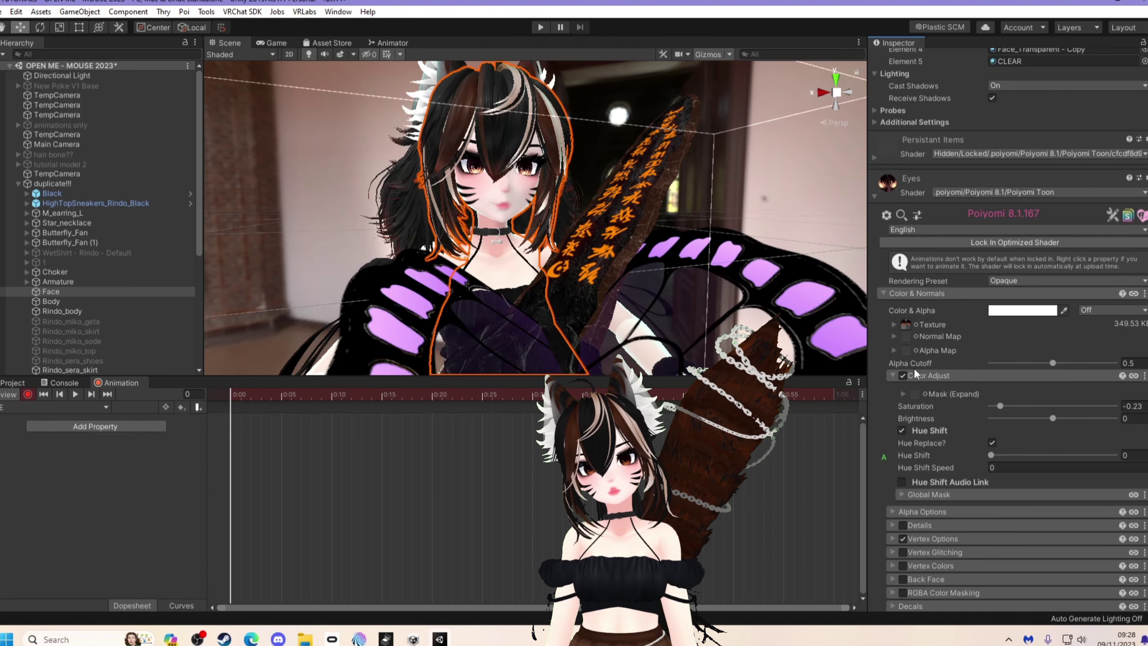
Try recording the Eyes material's Color Adjust toggle into the HUE clip, and remove the recorded property.
left_click(904, 375)
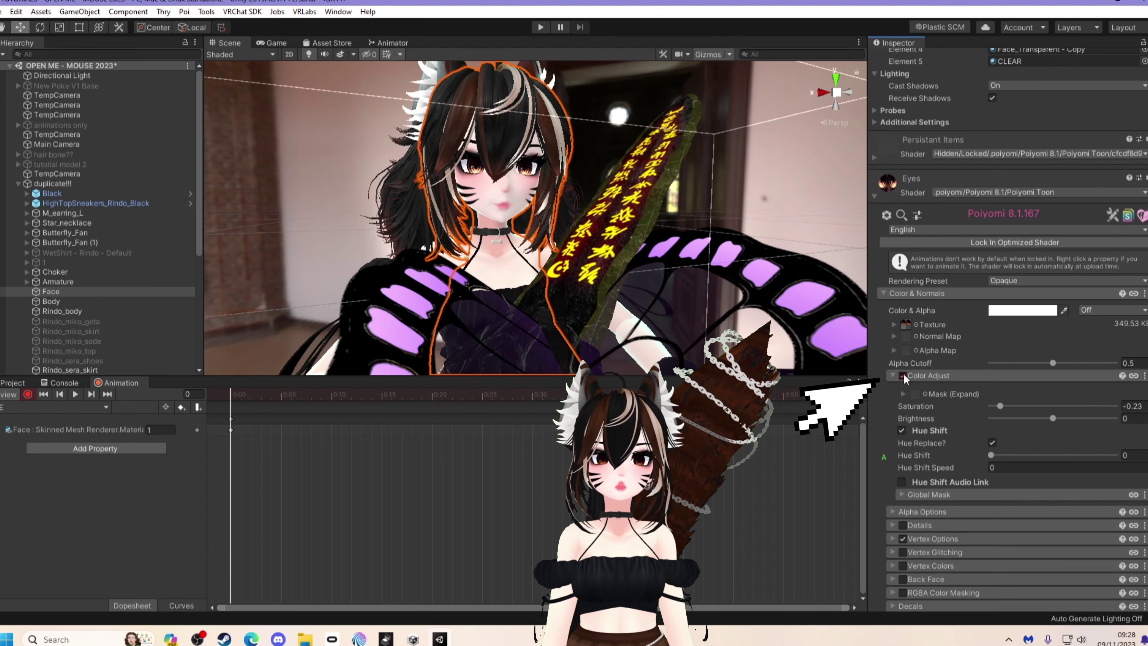
left_click(27, 394)
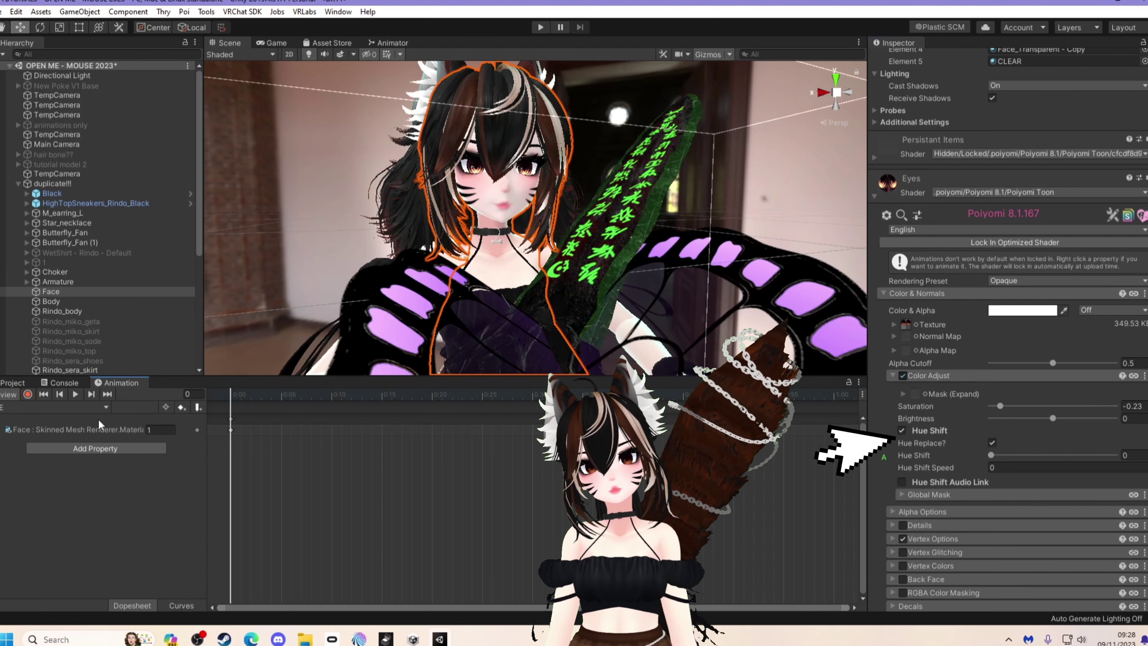
right_click(197, 438)
left_click(221, 441)
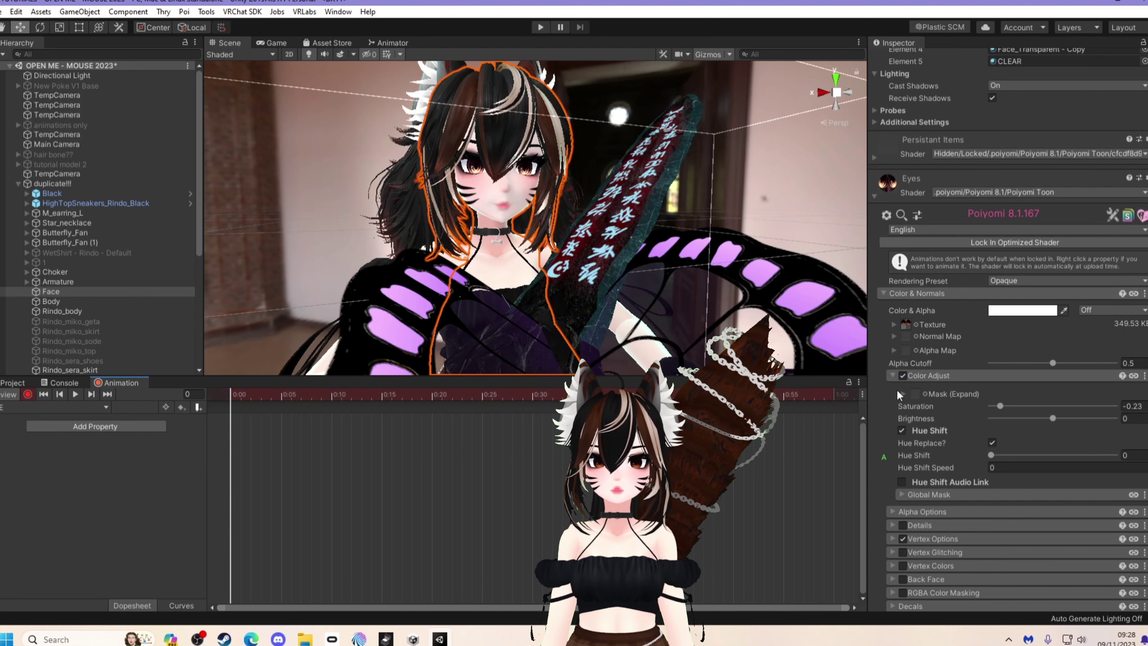
Review the Eyes material's Emission 0, Emission 1 and Emission 2 sections and their Hue Shift settings.
scroll(899, 395, "down", 15)
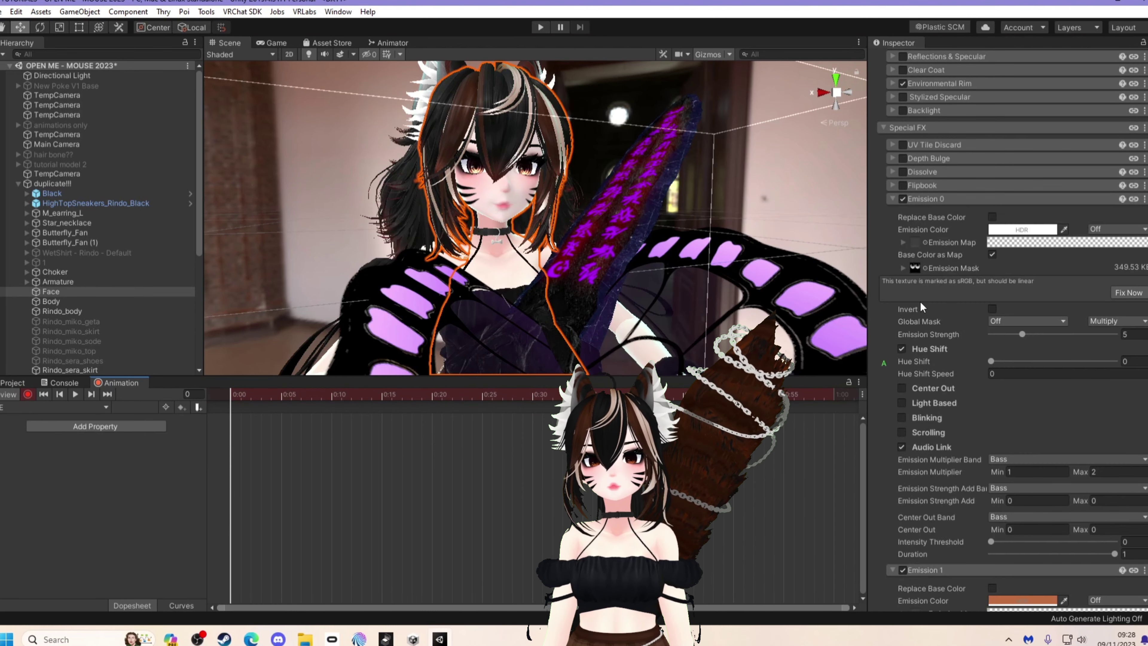
left_click(891, 199)
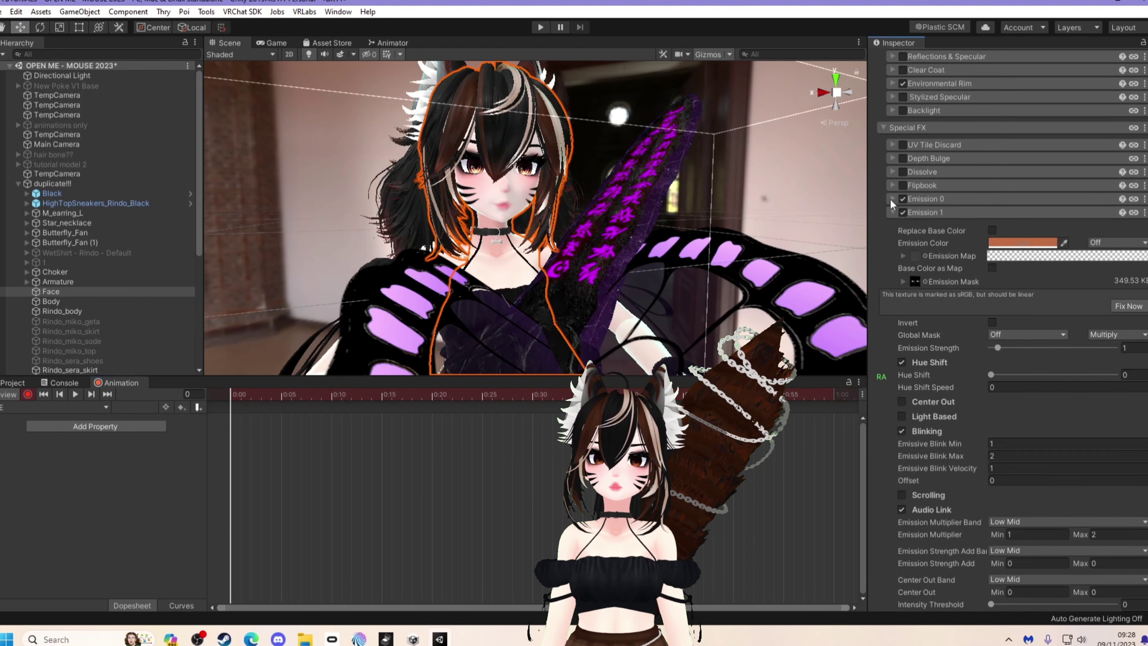
left_click(892, 211)
left_click(903, 225)
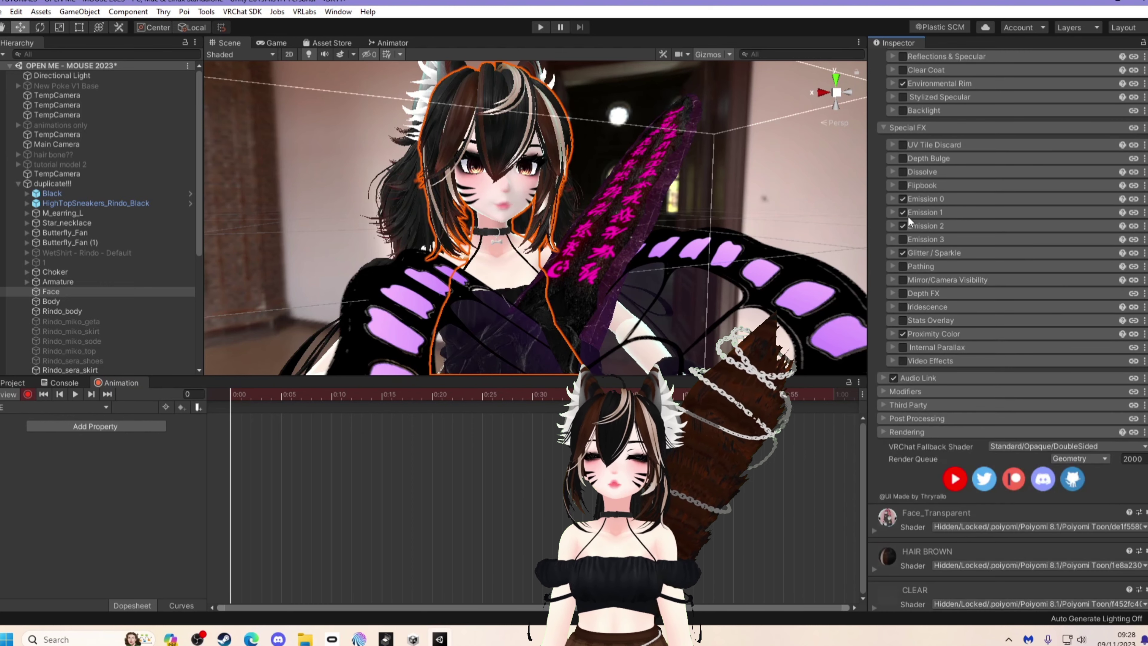
left_click(892, 212)
left_click(892, 198)
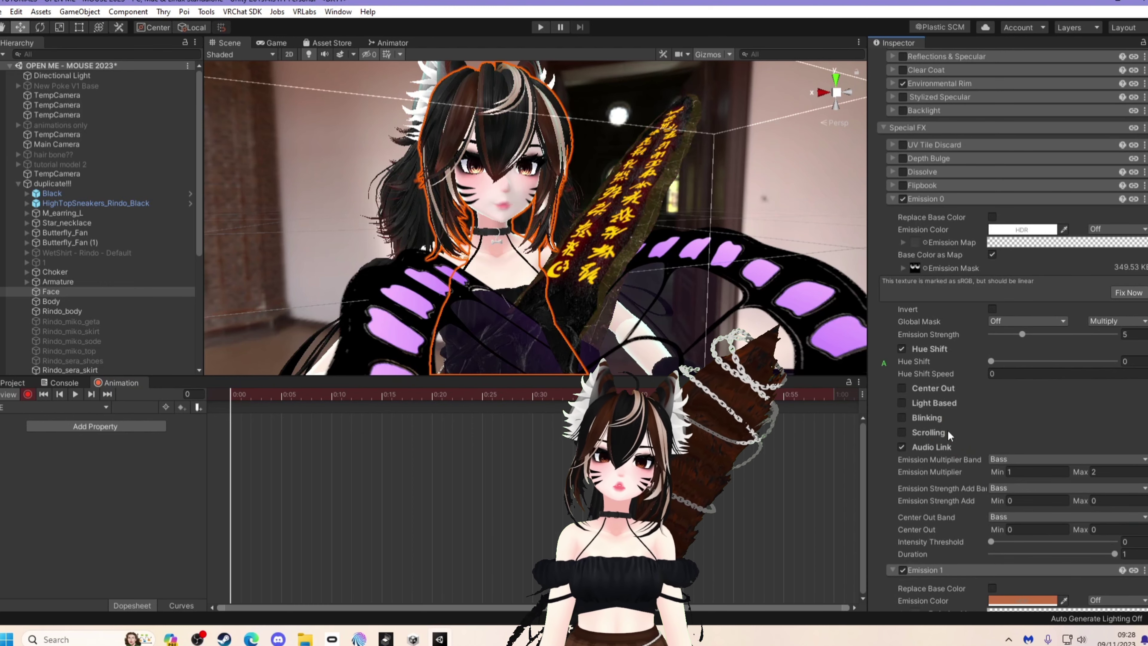
Record frame 0 keyframes with Hue Shift at 0 for the Eyes material's Color Adjust, Emission 0 and Emission 1.
scroll(944, 408, "up", 20)
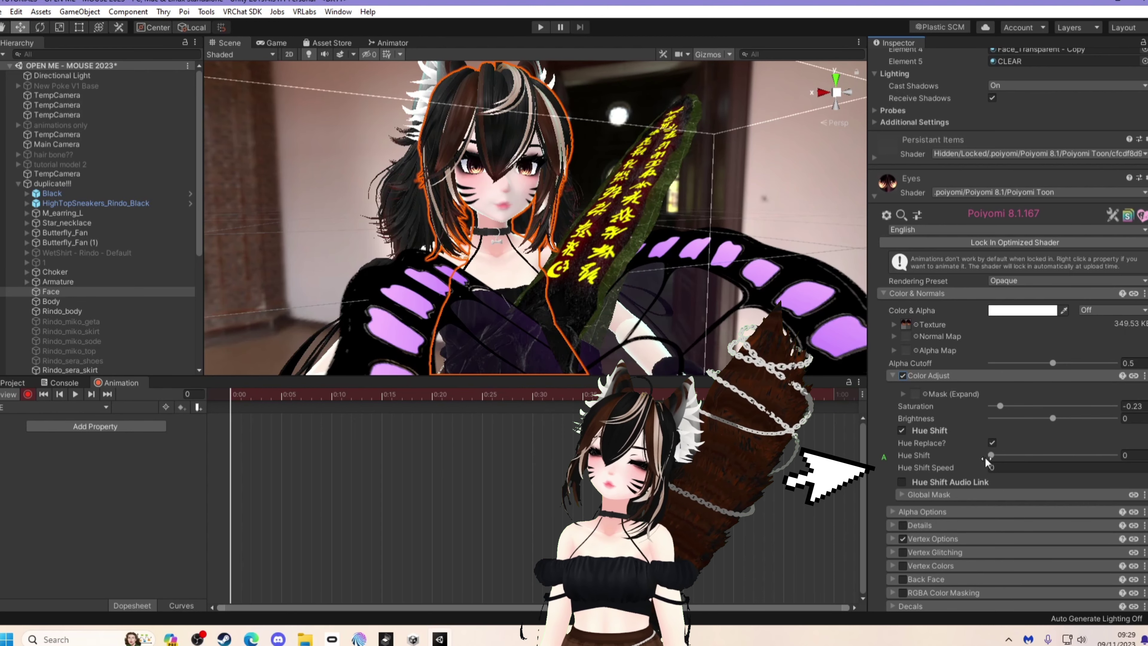
left_click_drag(994, 457, 1023, 462)
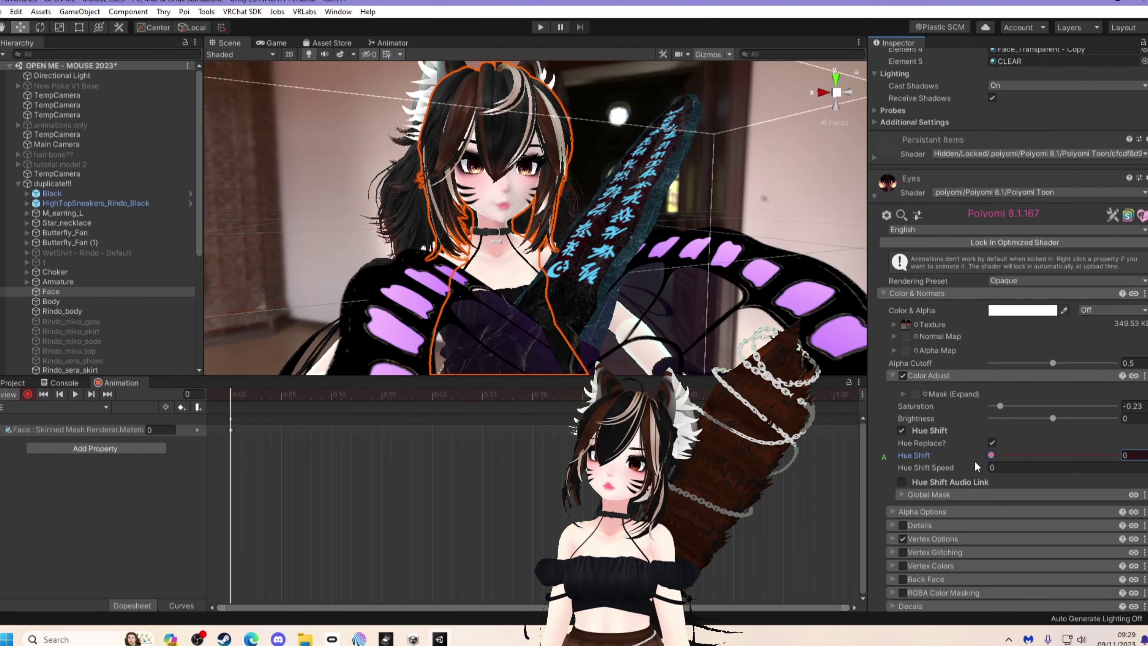
scroll(938, 379, "down", 15)
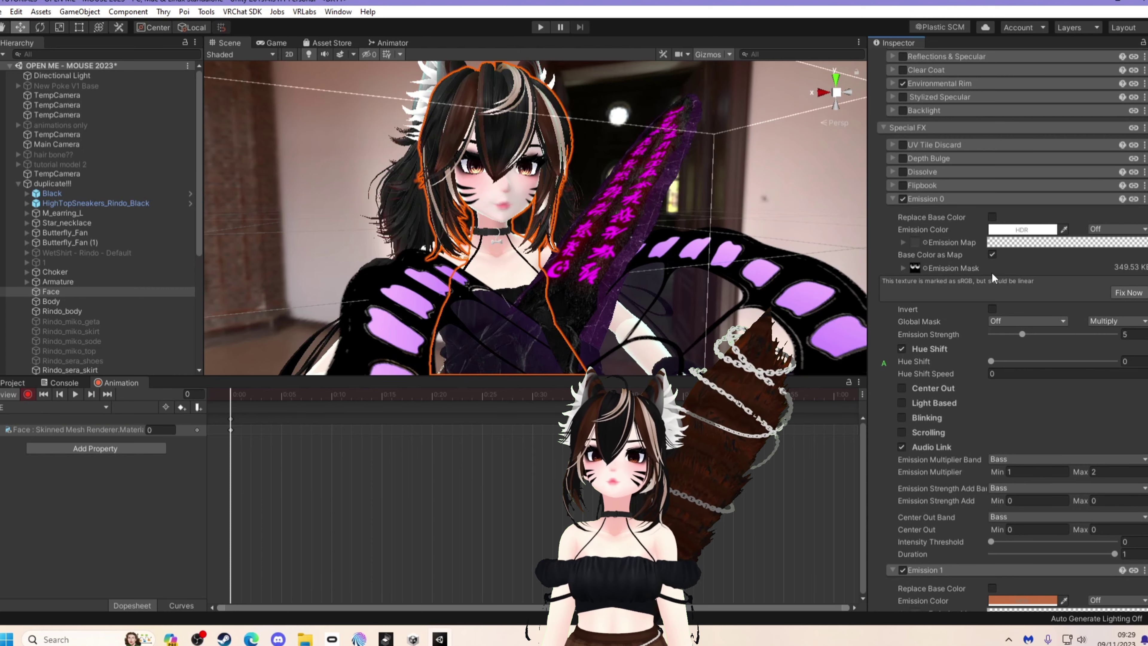
left_click(994, 363)
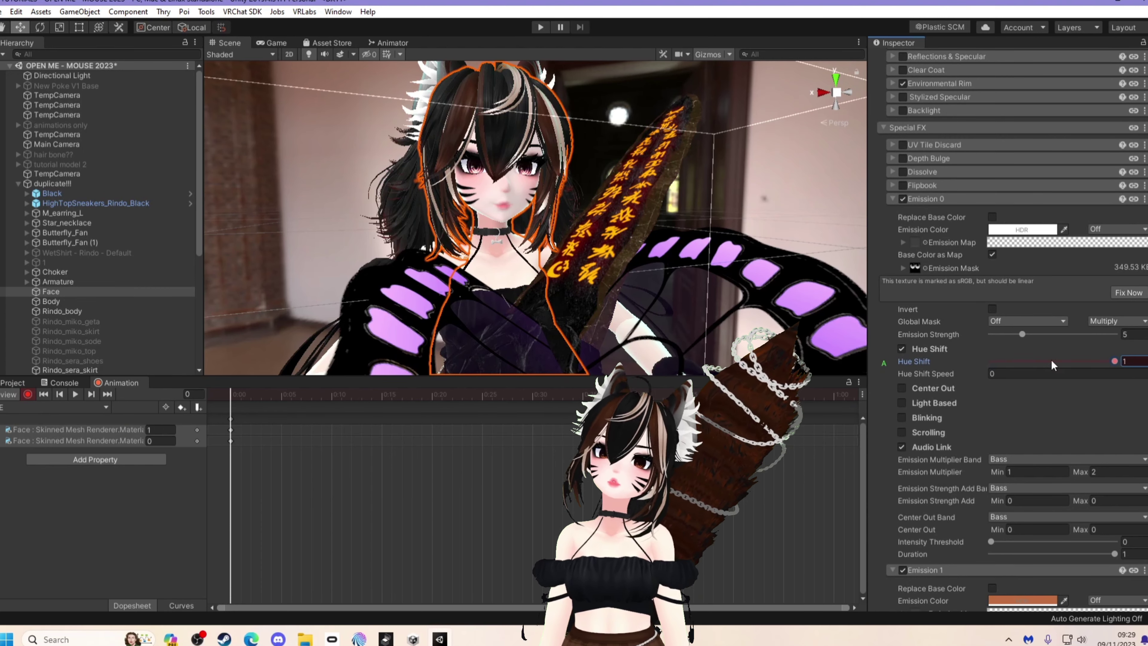
scroll(949, 357, "down", 5)
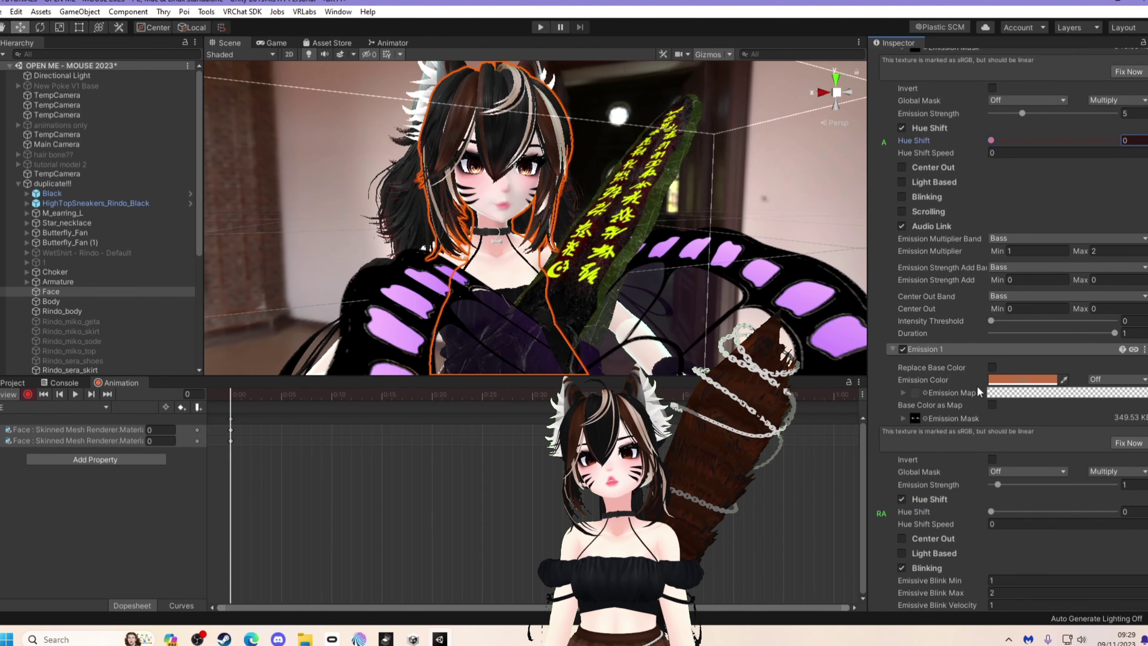
scroll(980, 389, "down", 5)
left_click(1000, 400)
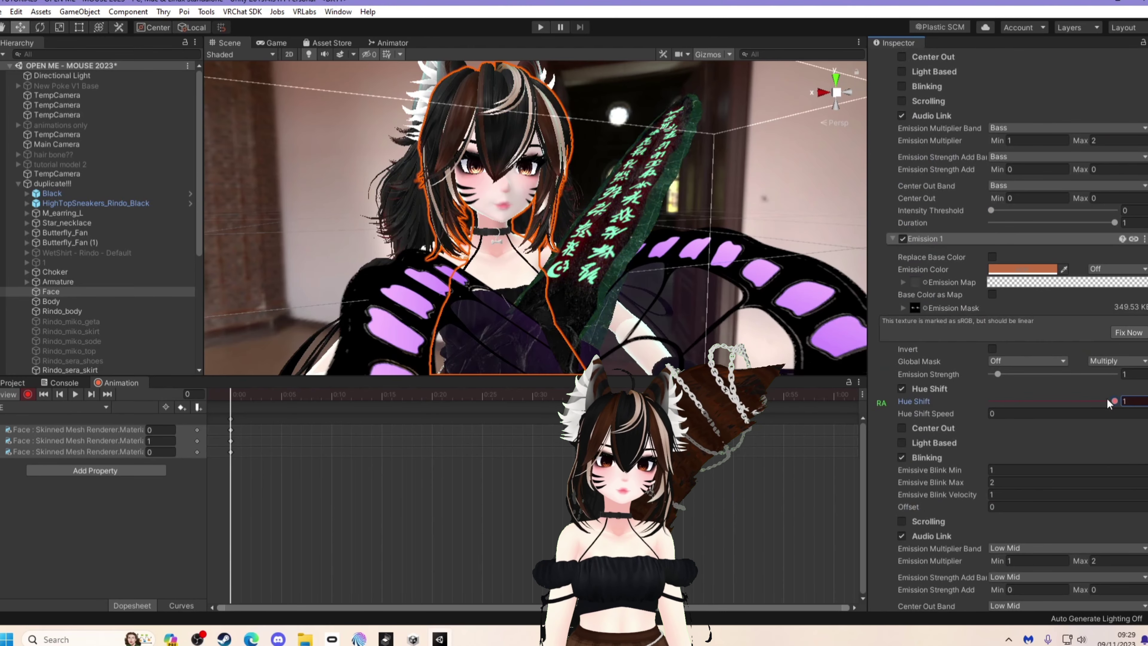
Enable Hue Shift in the Eyes material's Emission 2 and record its value at 0 on frame 0.
scroll(1040, 394, "down", 10)
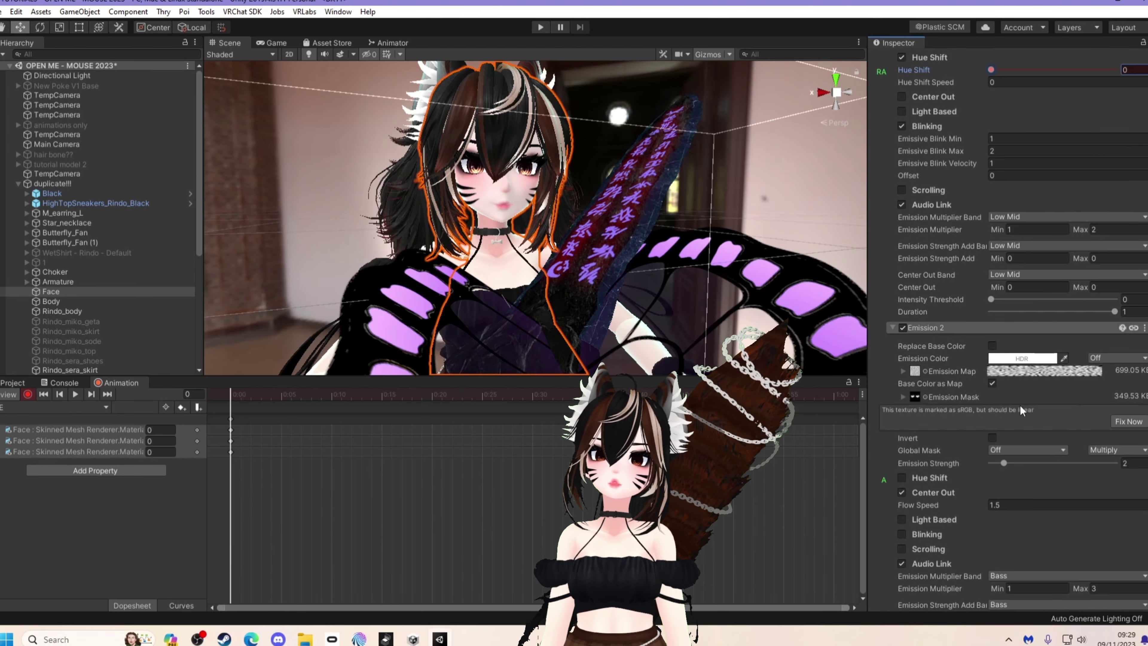
scroll(1012, 385, "down", 10)
left_click(902, 367)
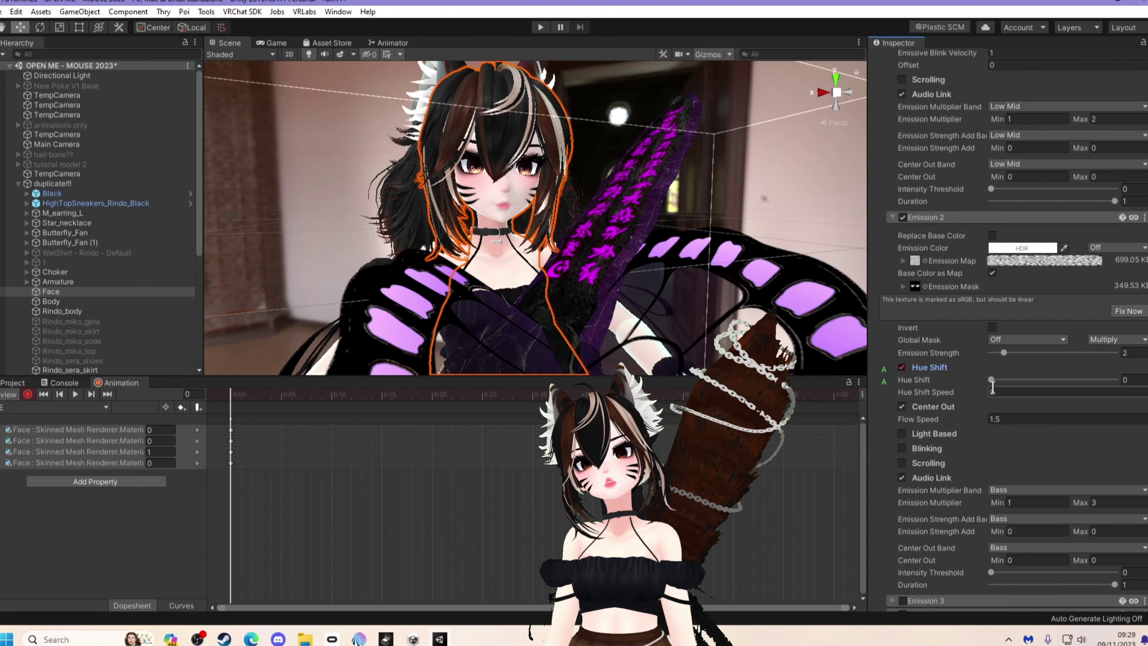
left_click_drag(1046, 385, 1127, 382)
left_click_drag(1020, 389, 978, 392)
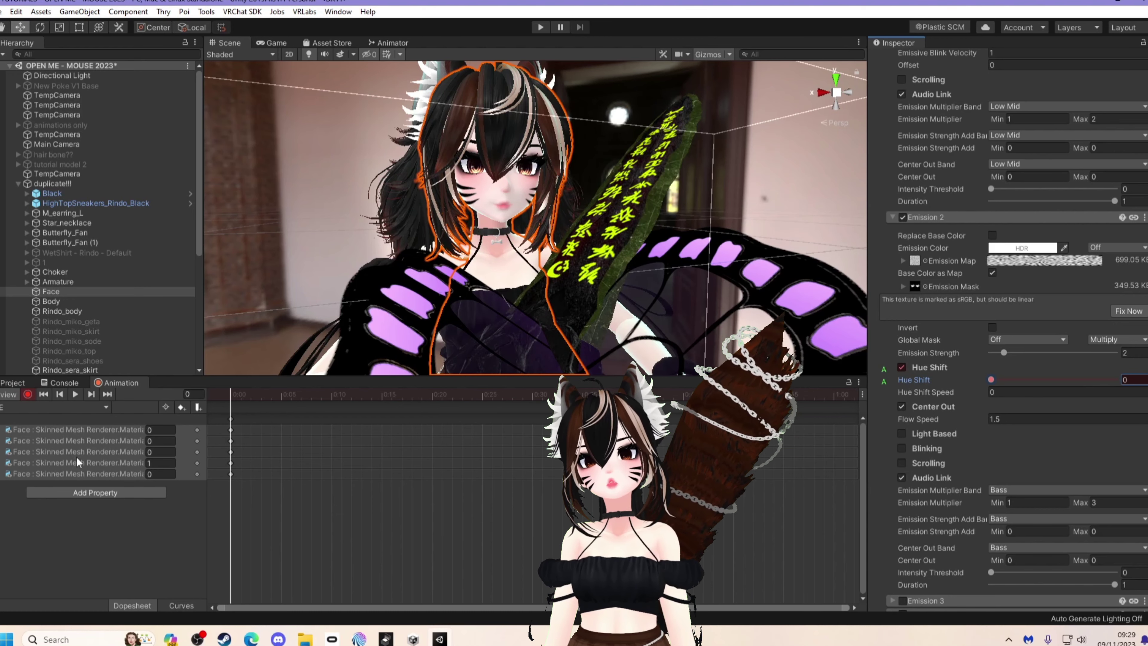
At frame 100, record Hue Shift at 1 for the Eyes material's Color Adjust, Emission 0, Emission 1 and Emission 2.
left_click(28, 395)
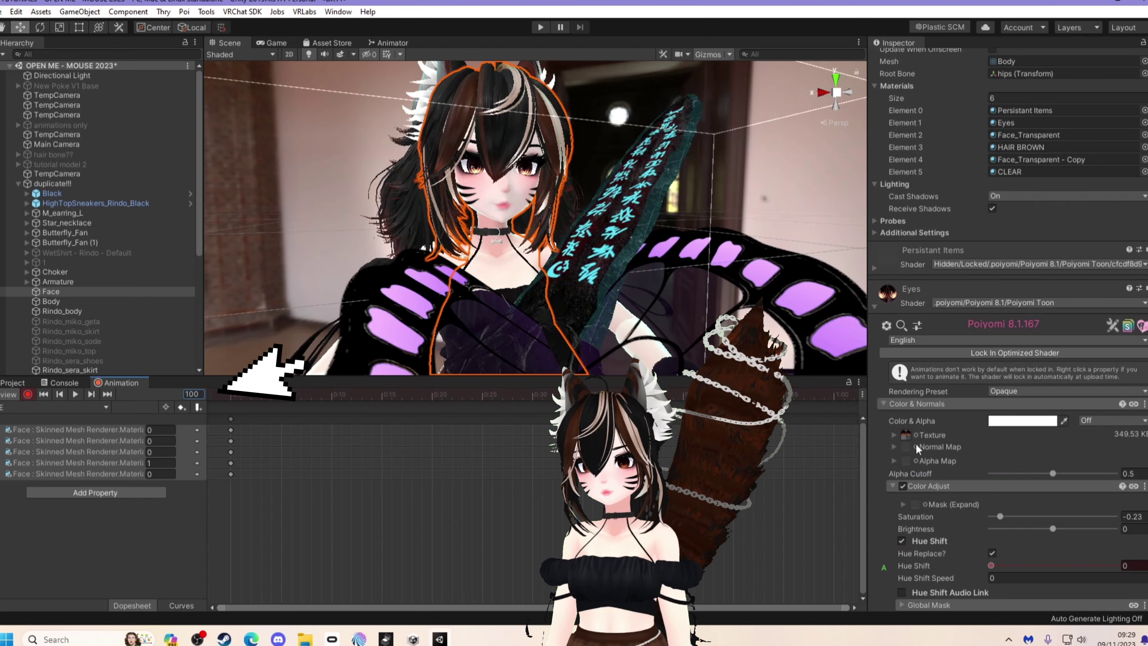
scroll(918, 447, "down", 10)
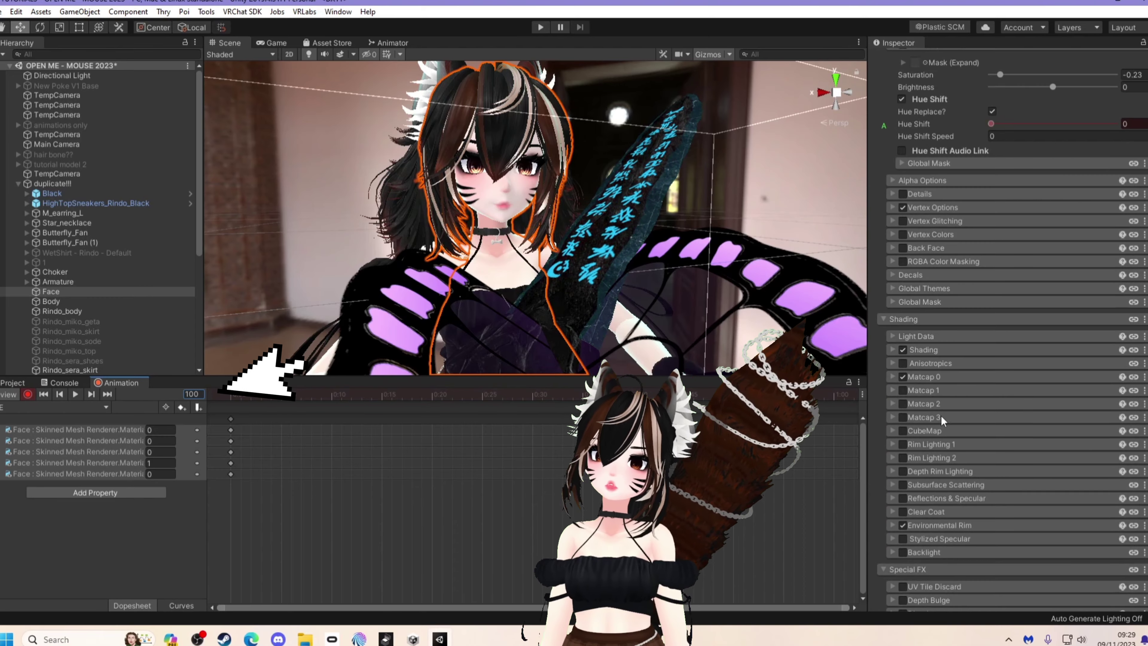
scroll(950, 420, "up", 4)
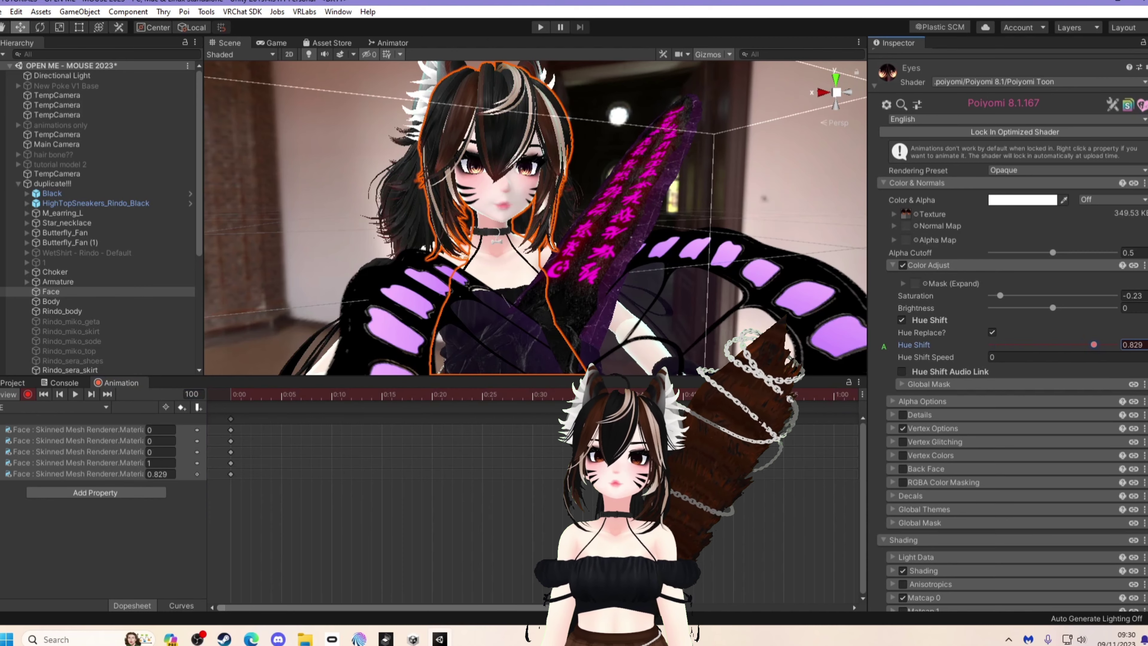
scroll(971, 401, "down", 15)
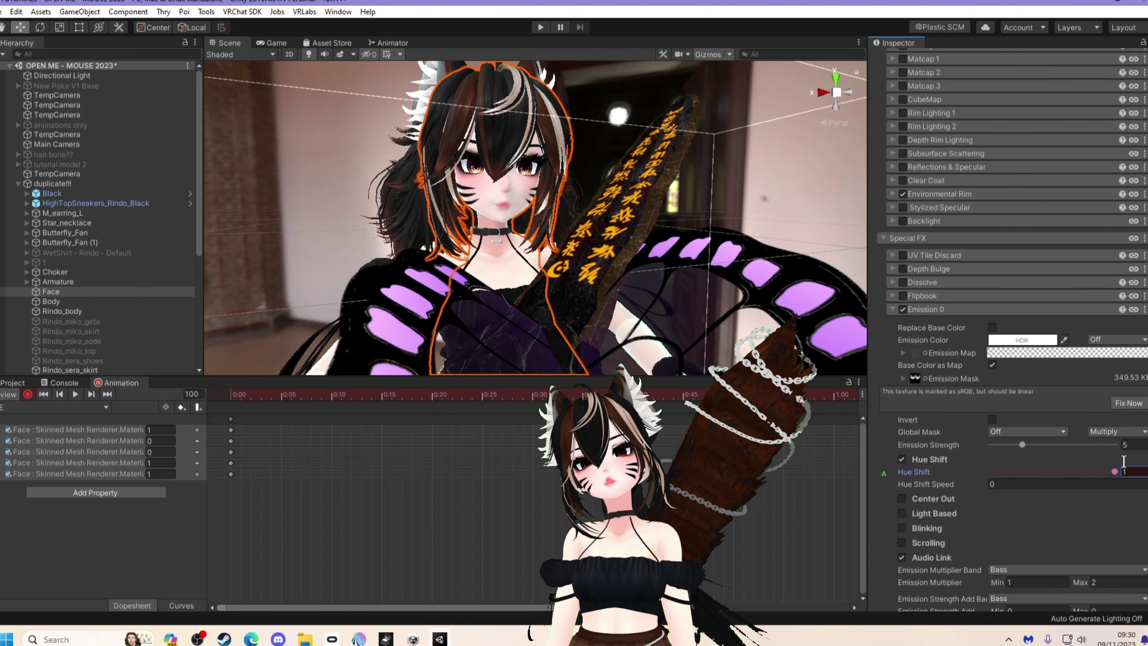
scroll(1085, 434, "down", 12)
left_click_drag(991, 291, 1057, 291)
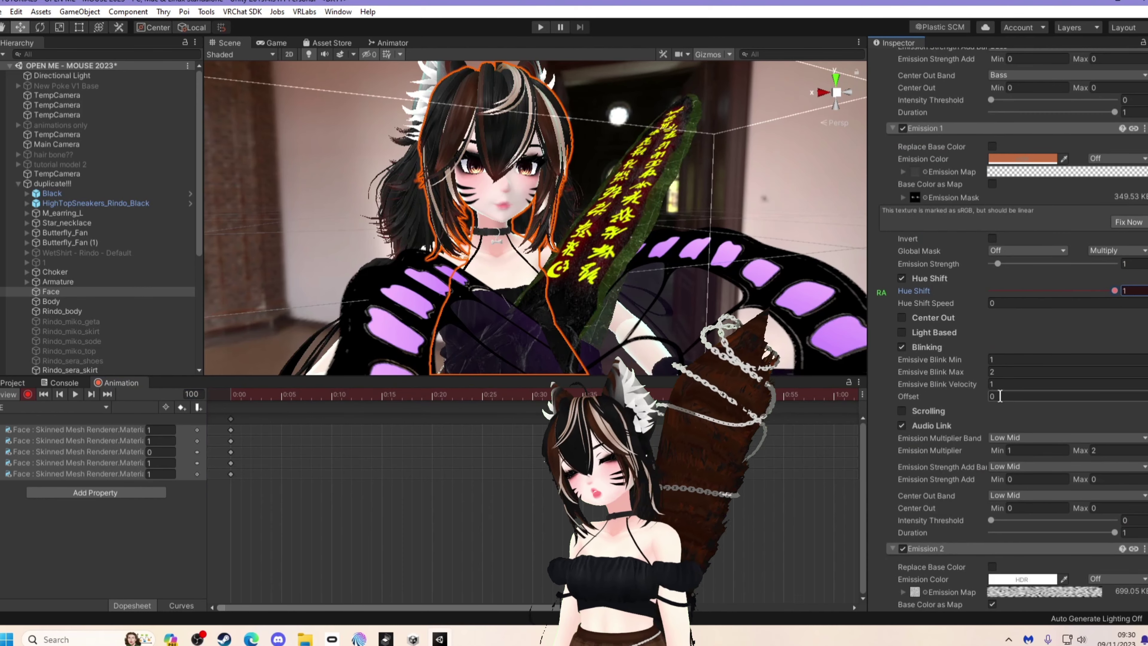
scroll(1000, 395, "down", 5)
left_click_drag(994, 488, 1138, 492)
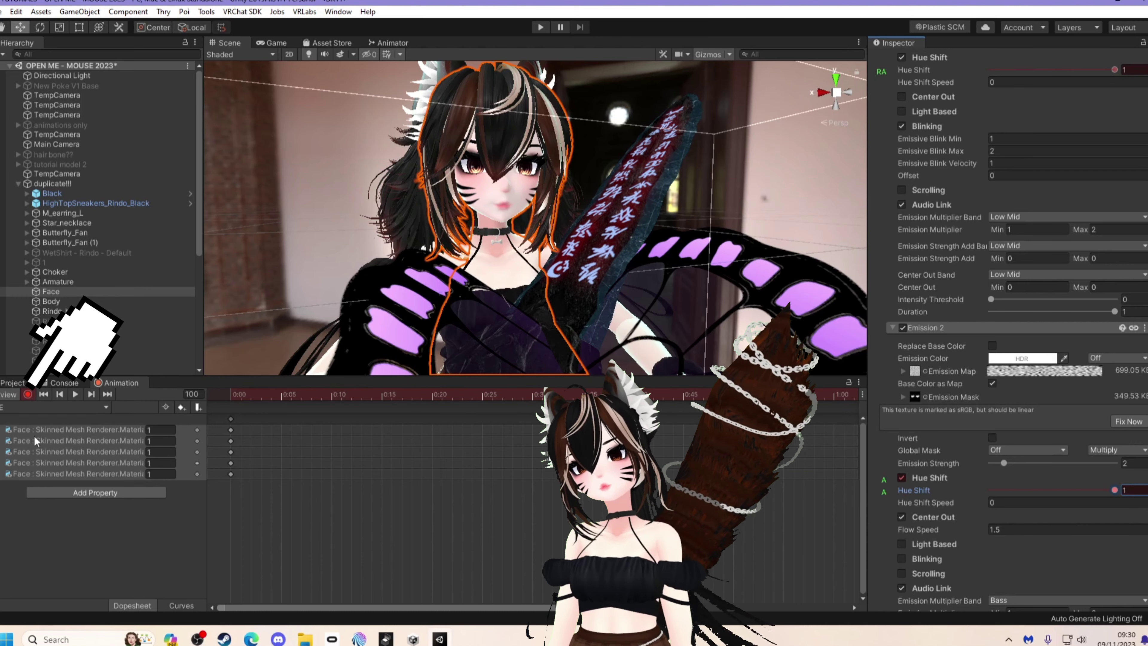
Stop recording, play back the HUE clip and return the playhead to frame 0.
left_click(27, 395)
left_click(75, 393)
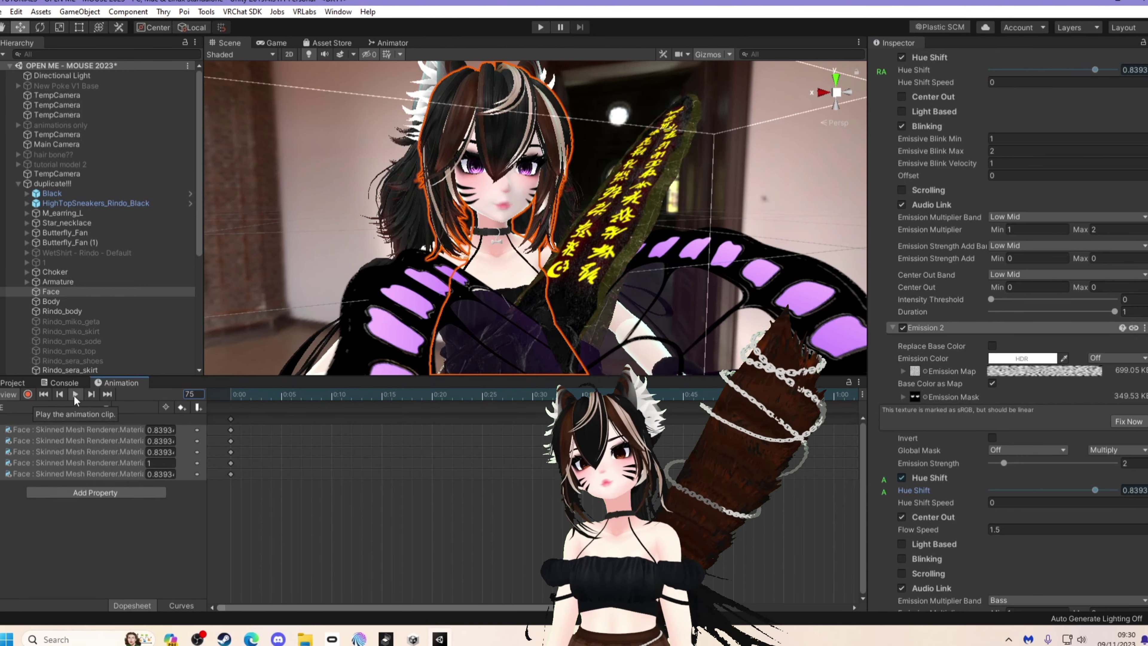
left_click_drag(301, 399, 228, 399)
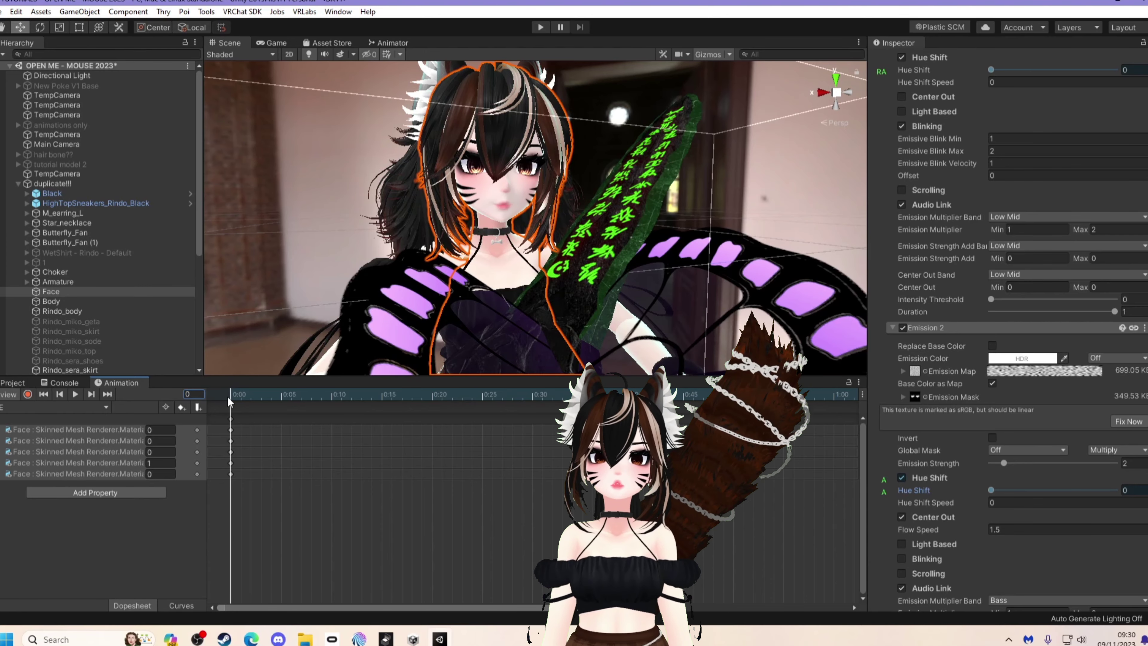
Deactivate and collapse the duplicate!!! avatar, and activate tutorial model 2 in its place.
left_click(52, 184)
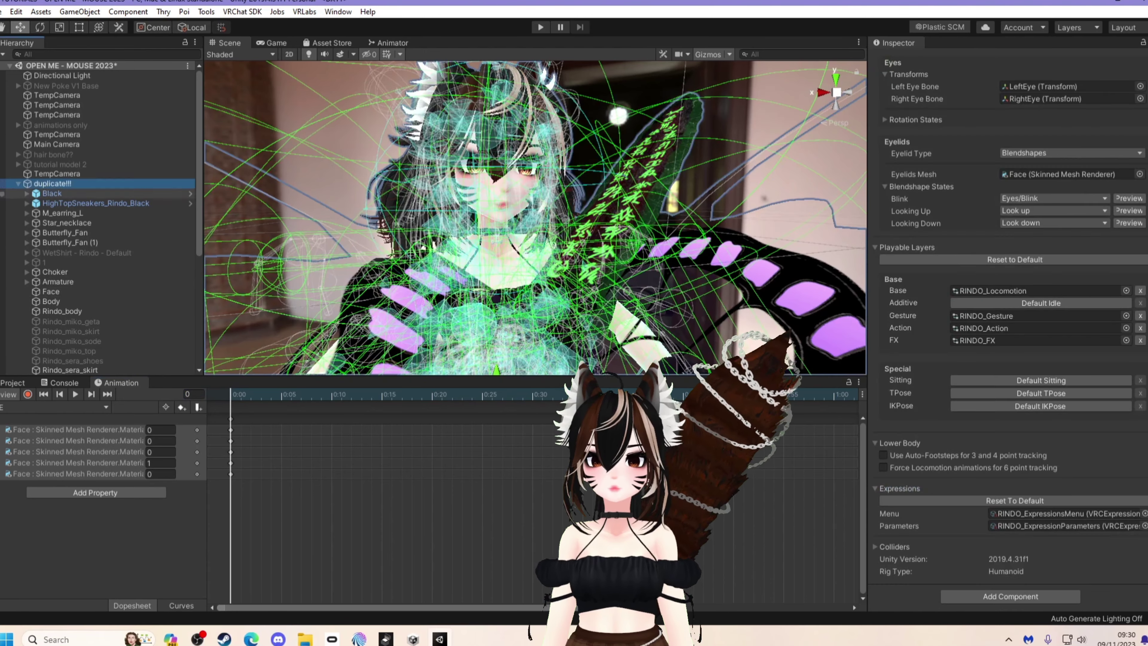
scroll(994, 272, "up", 15)
left_click(901, 59)
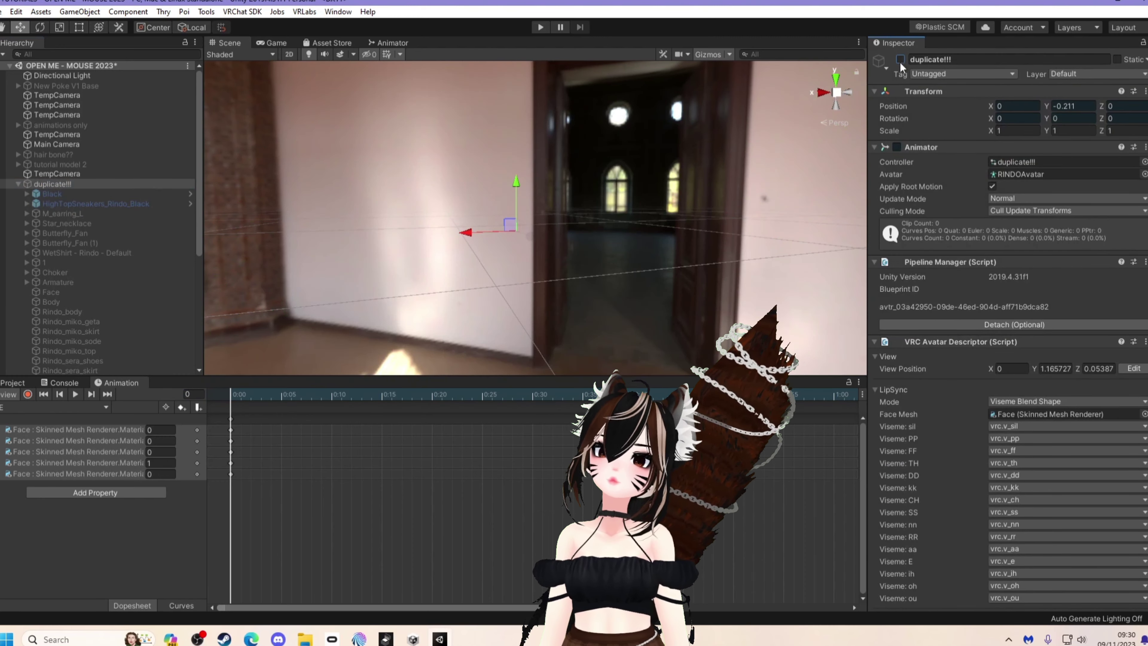
left_click(18, 184)
left_click(50, 164)
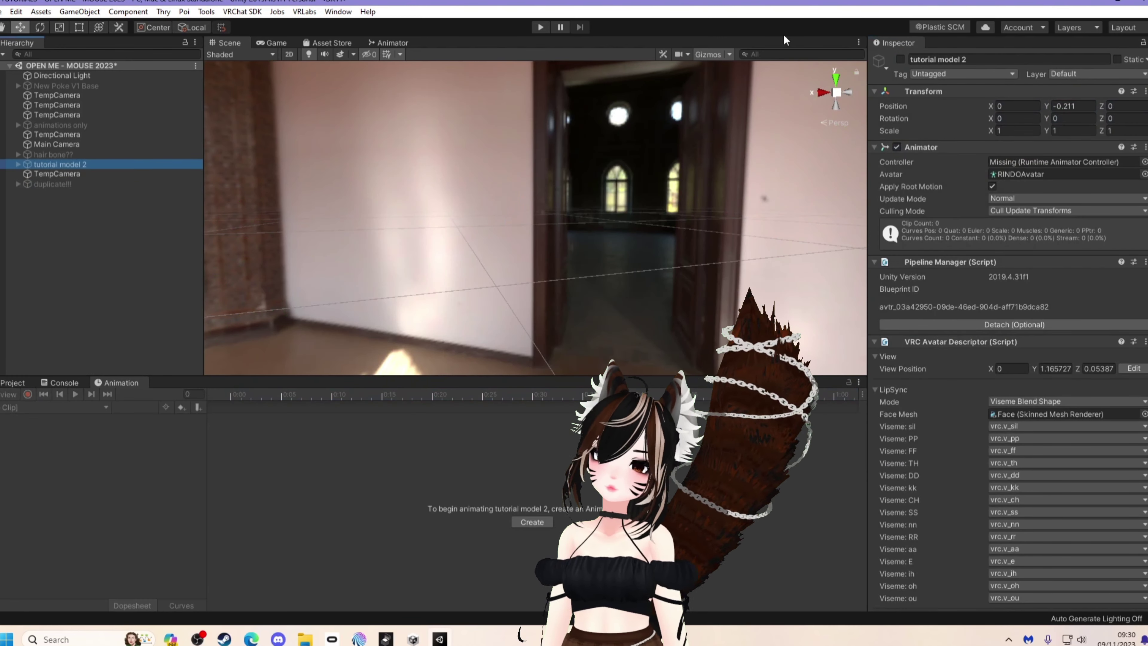
left_click(900, 59)
left_click(689, 132)
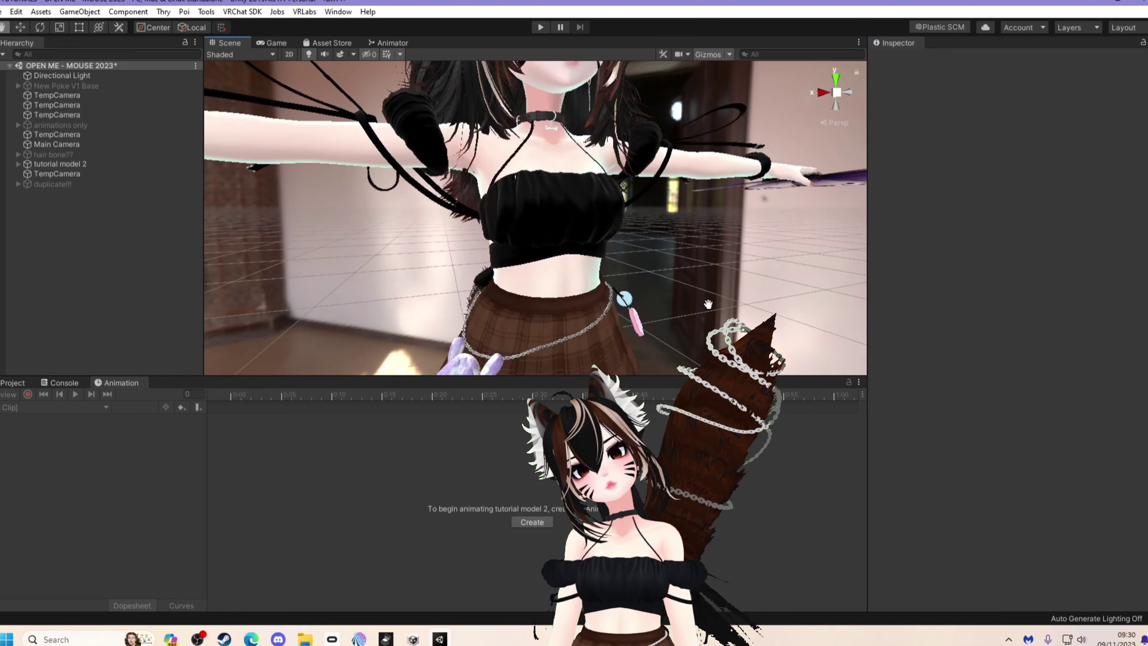
Open tutorial model 2's RINDO_FX controller and add a new layer named HUE.
left_click(51, 164)
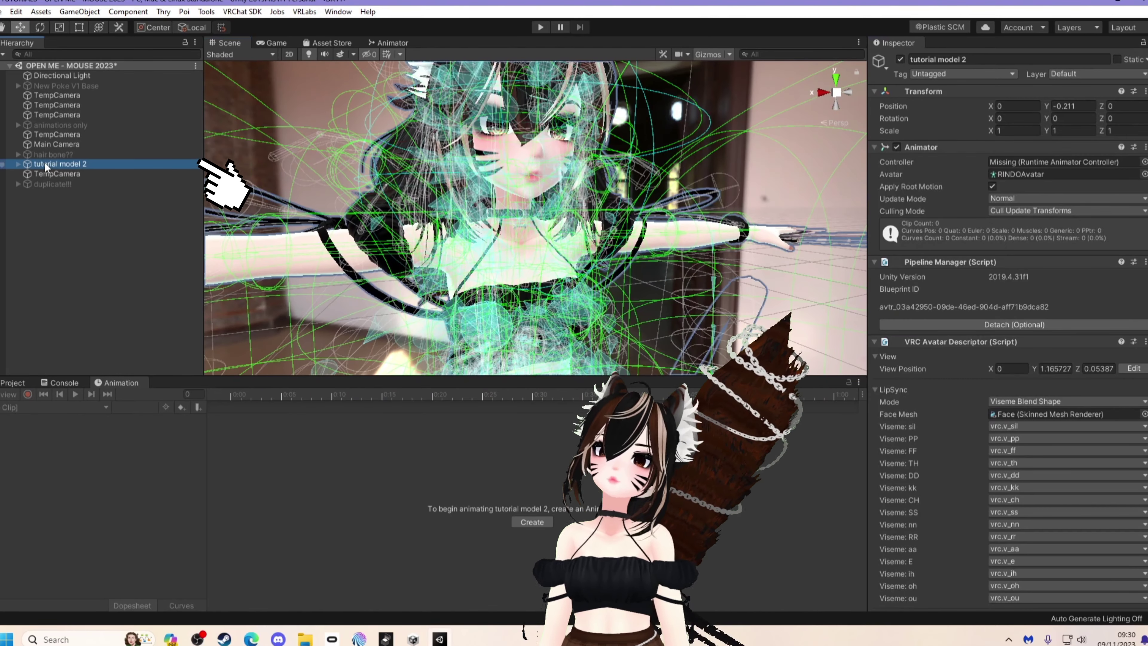
double_click(965, 339)
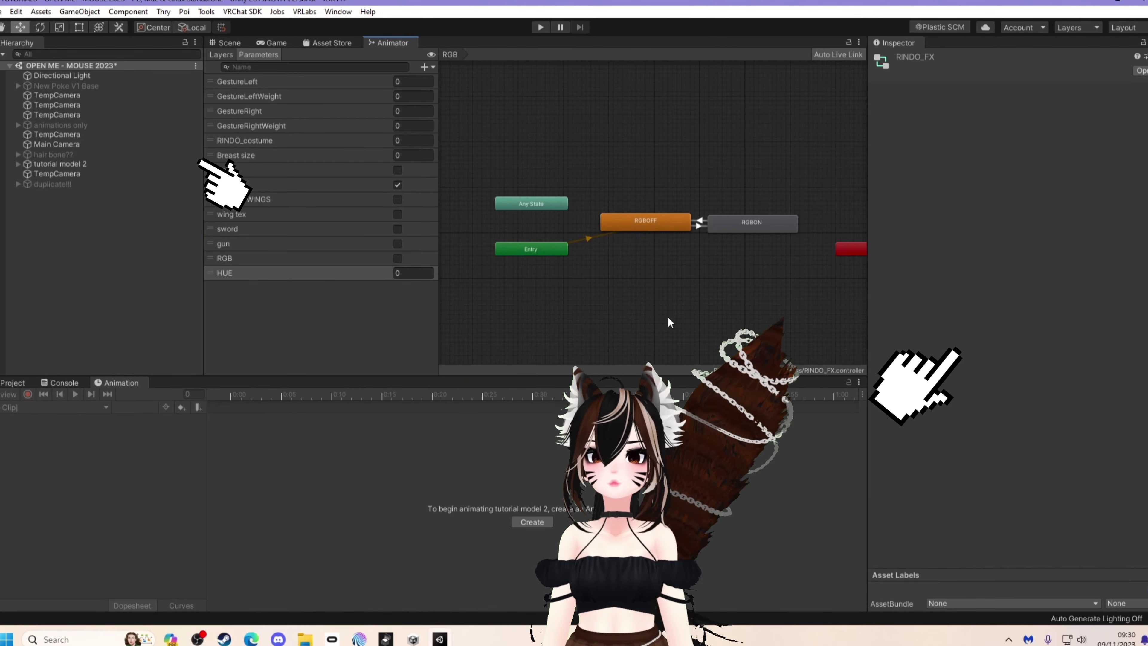
left_click(222, 54)
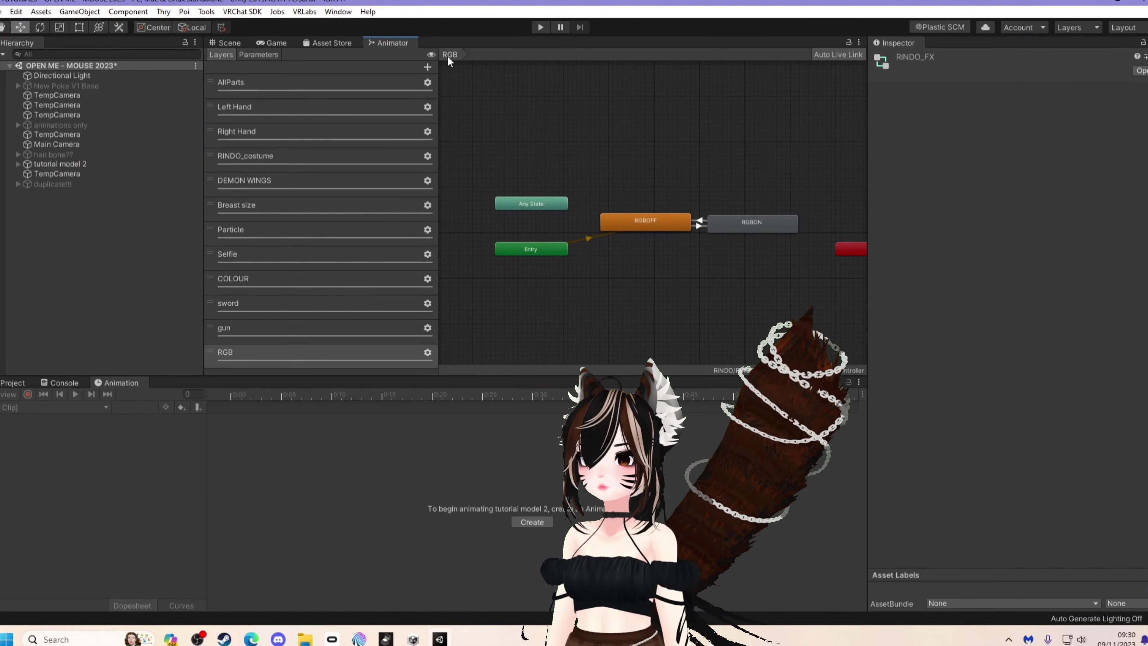
left_click(427, 67)
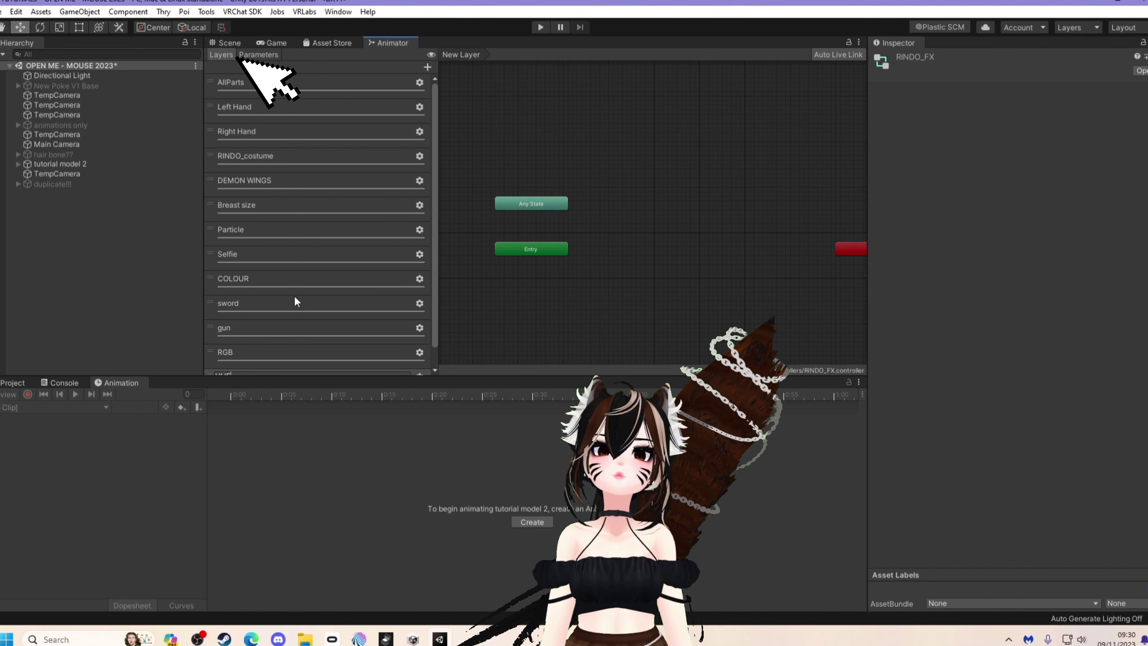
type("HUE")
key("Return")
Set the weight of the HUE layer to 1.
scroll(423, 350, "down", 1)
left_click(419, 356)
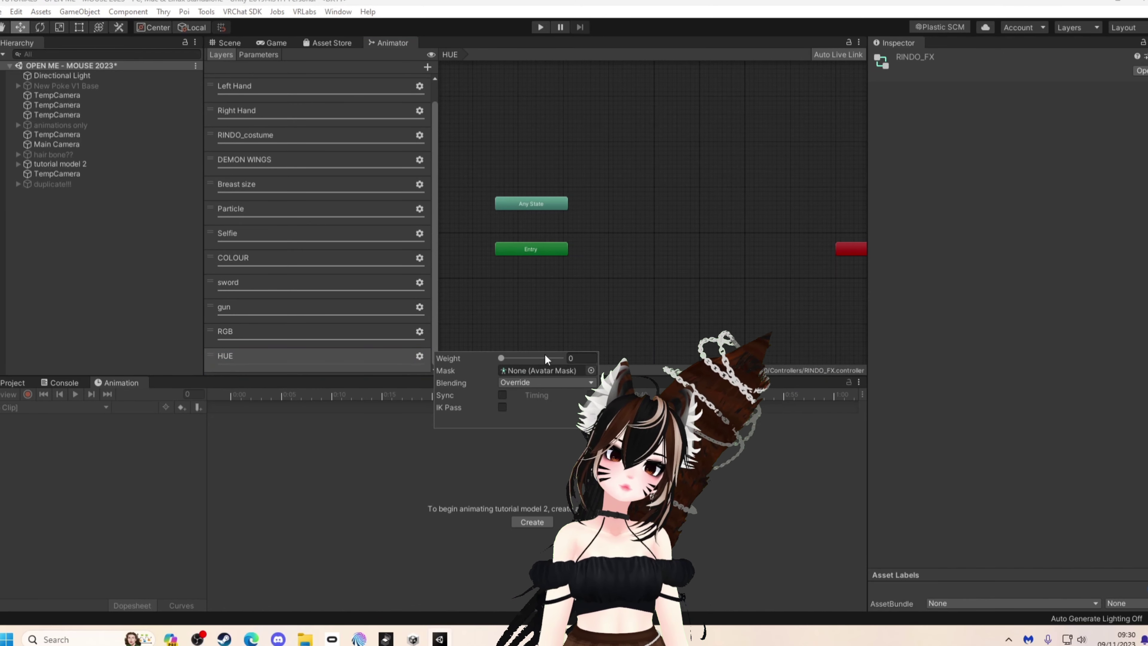
left_click(560, 358)
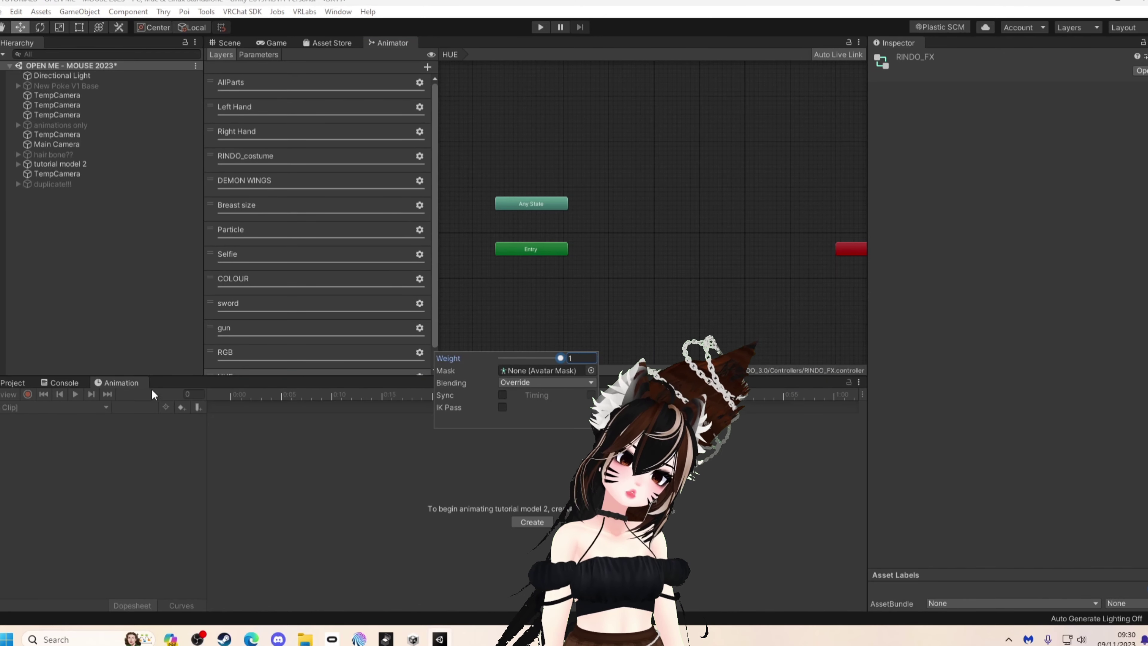
Search the project assets for HUE and add the HUE animation clip to the HUE layer as a state.
left_click(13, 383)
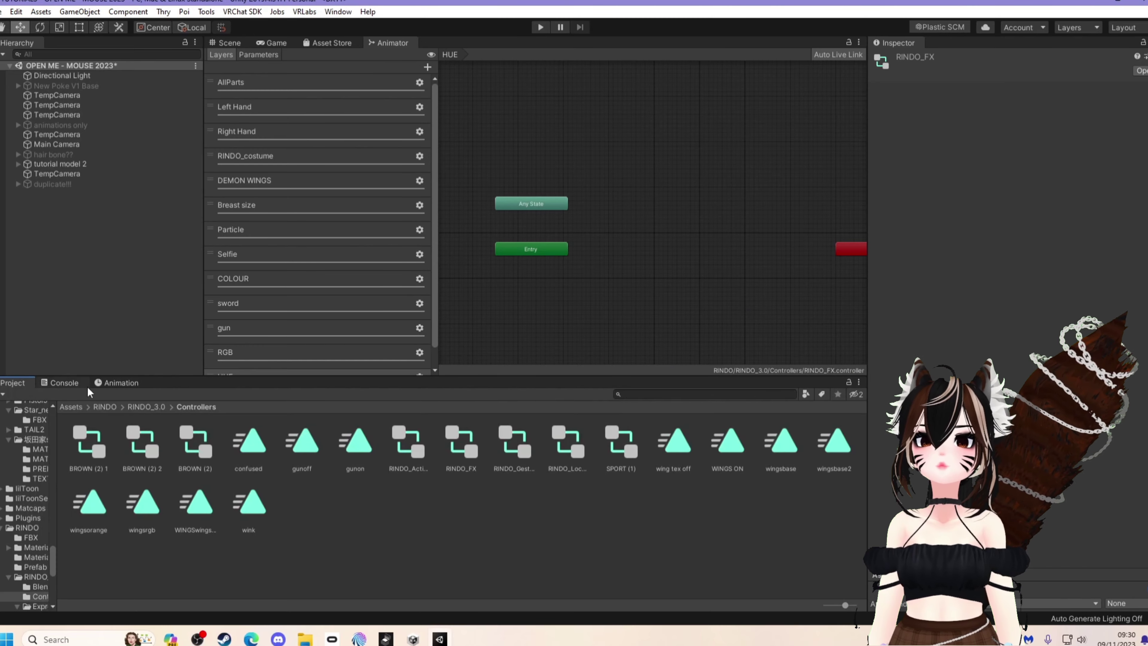
left_click(730, 398)
type("HUE")
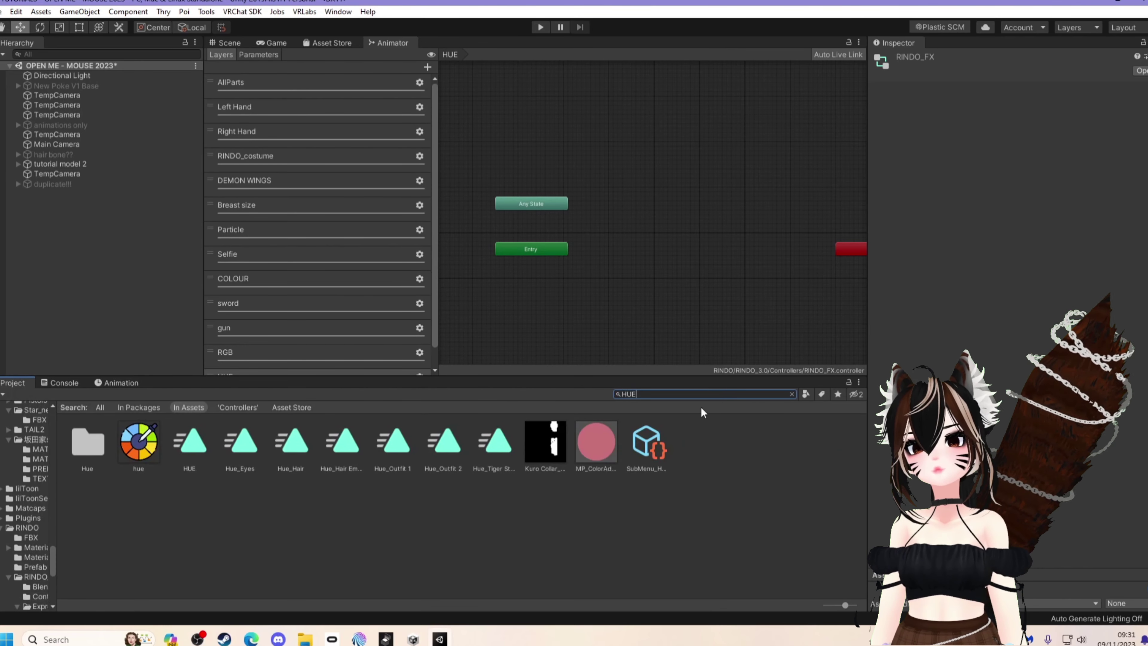
left_click_drag(180, 462, 581, 220)
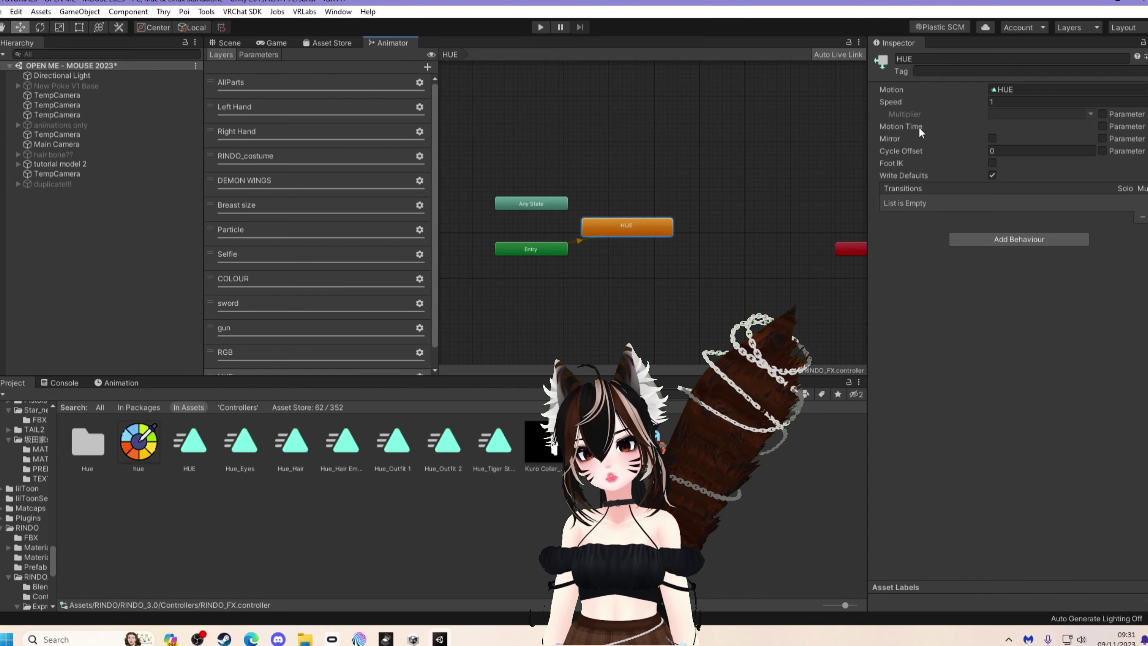
Drive the HUE state's motion time with the HUE parameter and turn off Loop Time on the HUE animation clip.
left_click(1103, 127)
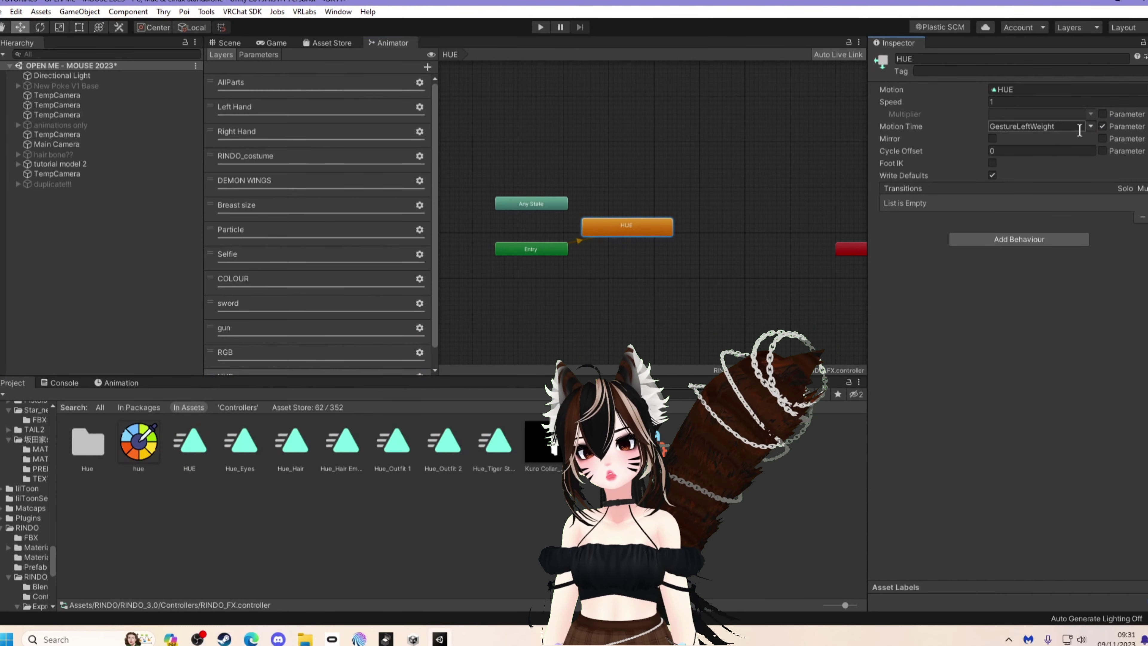
left_click(1088, 127)
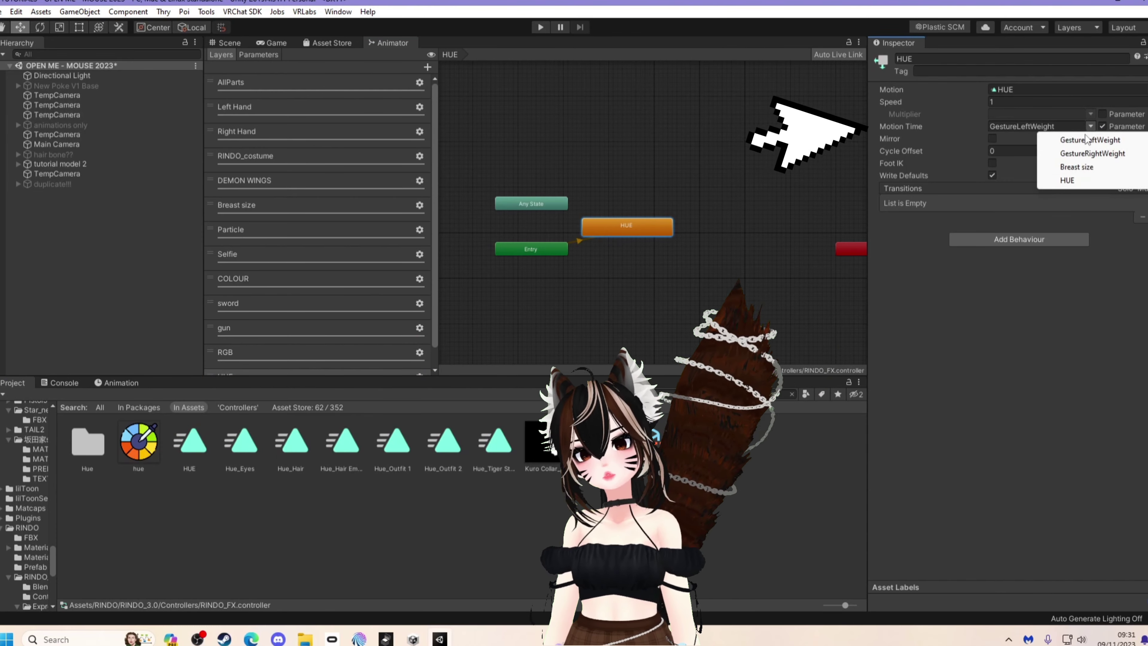
left_click(1076, 180)
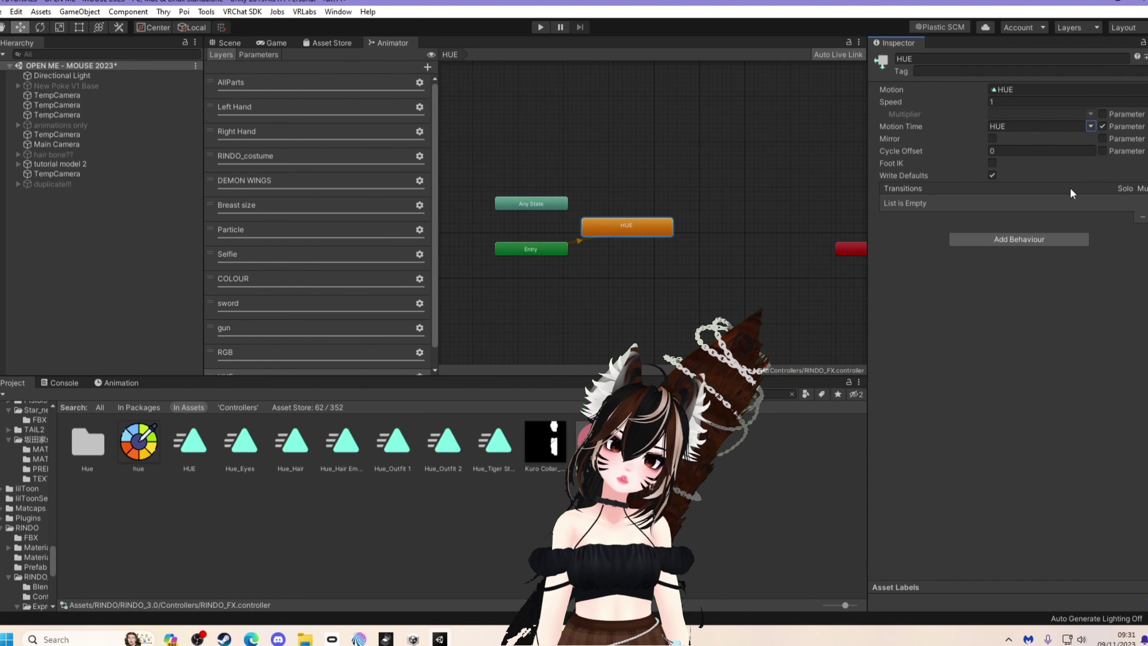
left_click(191, 450)
left_click(993, 100)
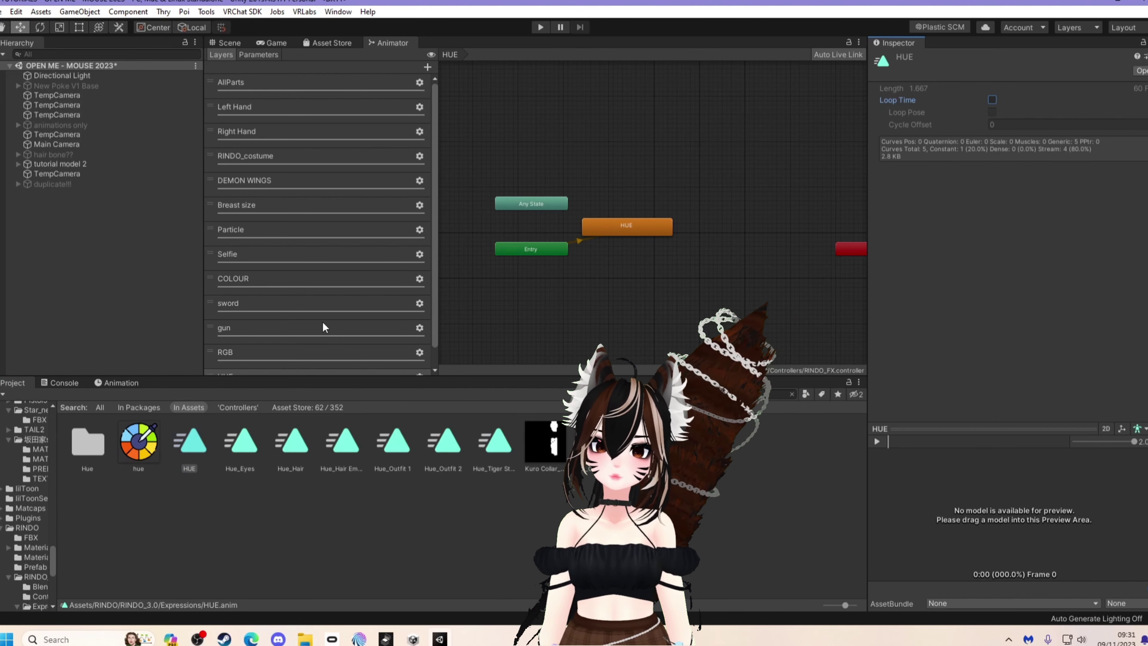
Open tutorial model 2's RINDO_ExpressionsMenu asset and add a new control named HUE.
left_click(62, 164)
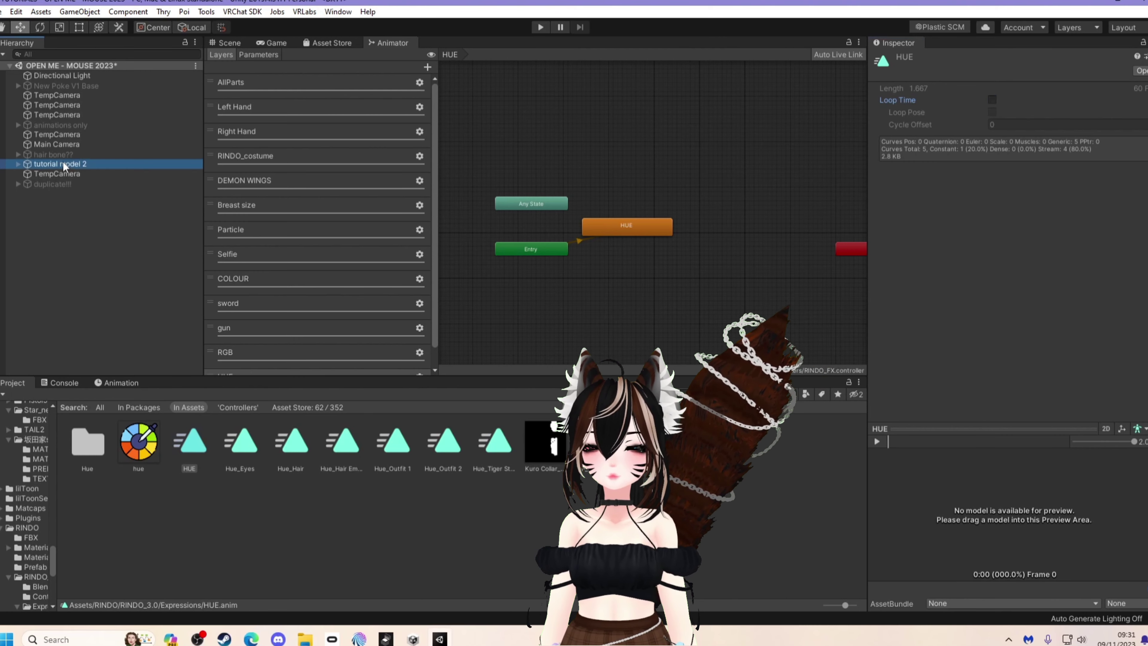
double_click(1017, 513)
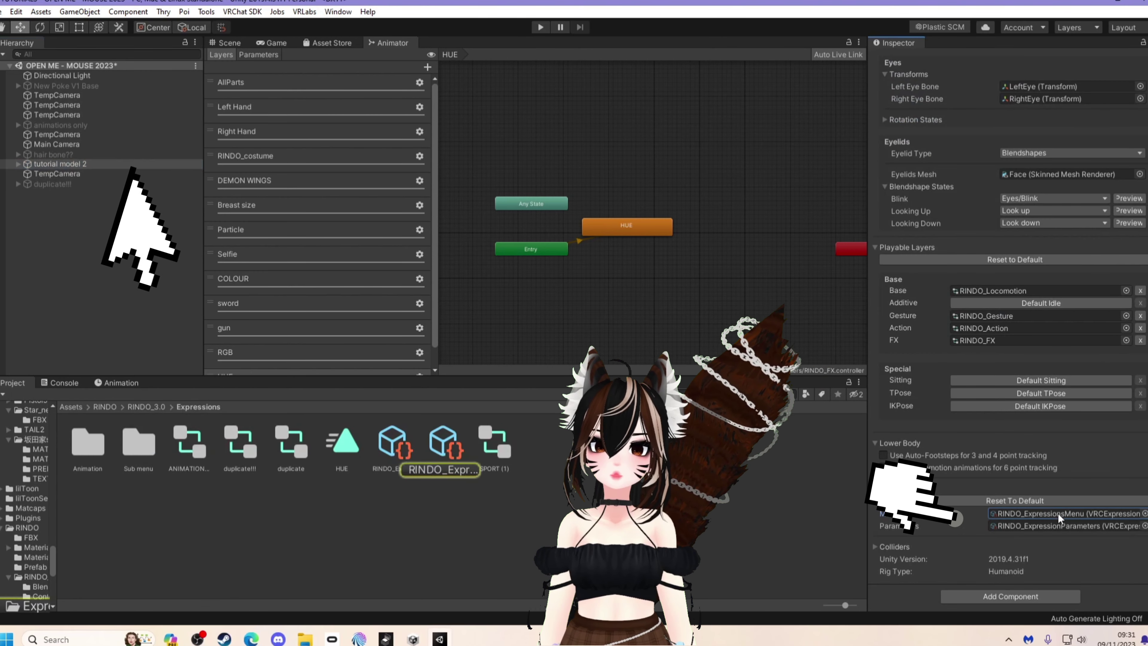
left_click(442, 448)
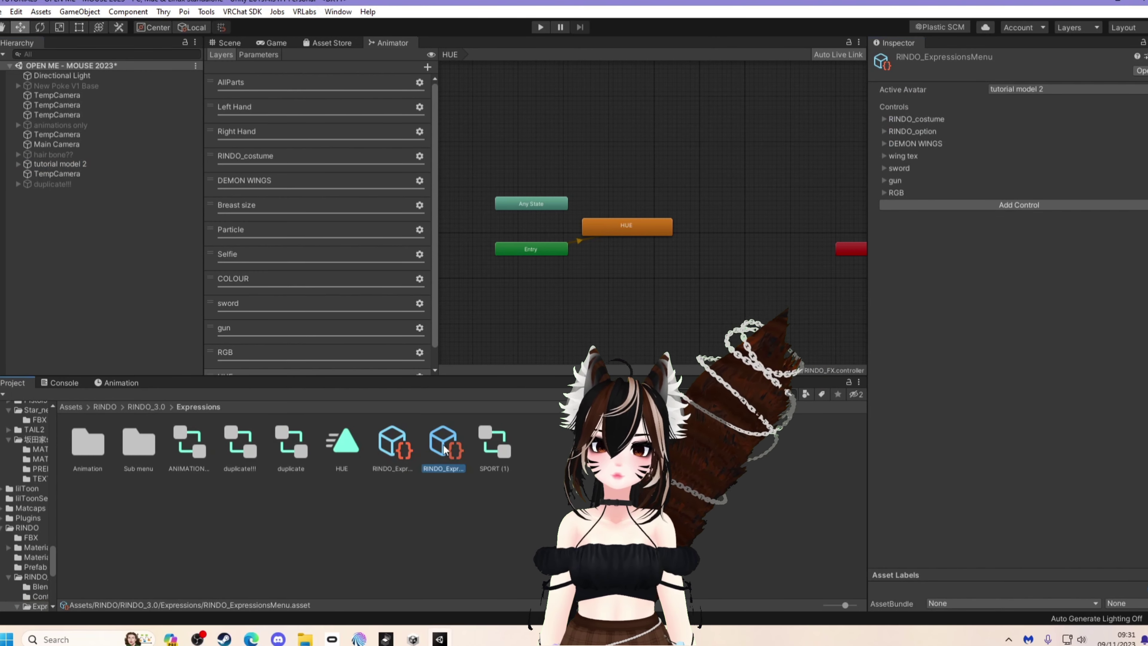
left_click(970, 206)
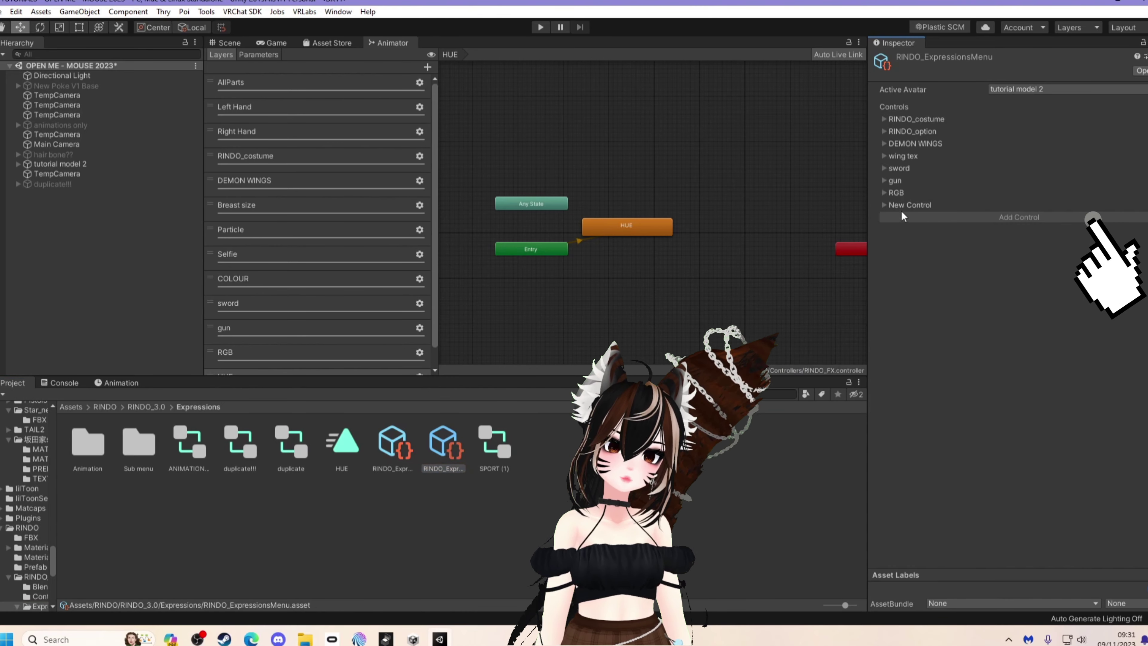
left_click(954, 204)
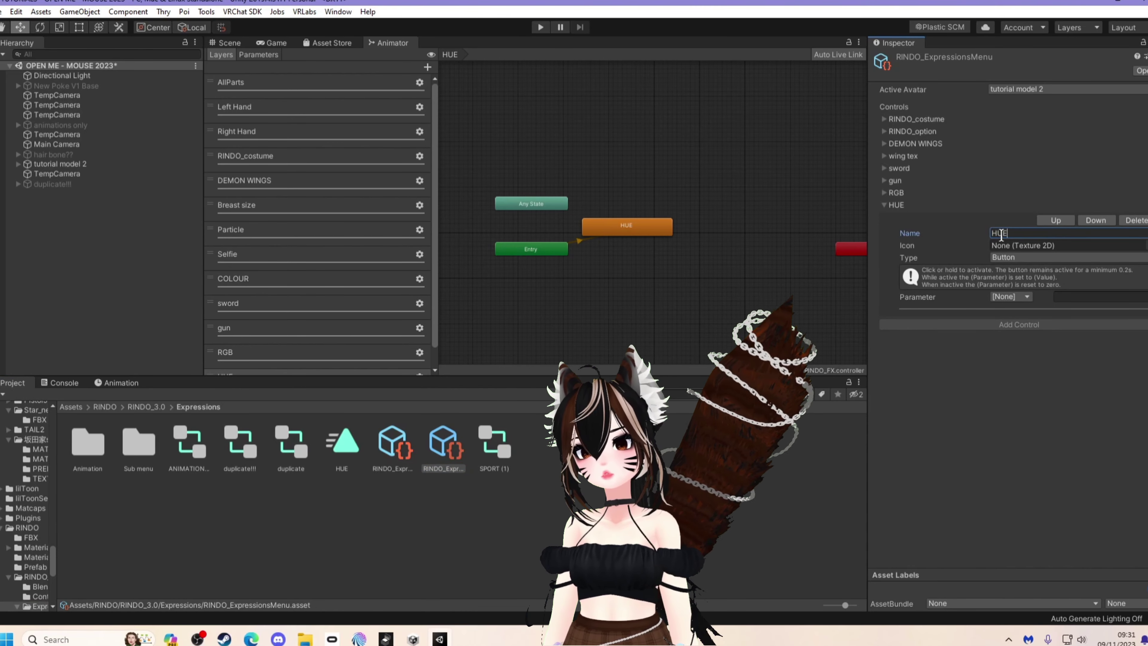
Make the HUE menu control a Radial Puppet and assign the HUE float as its rotation parameter.
left_click(1015, 256)
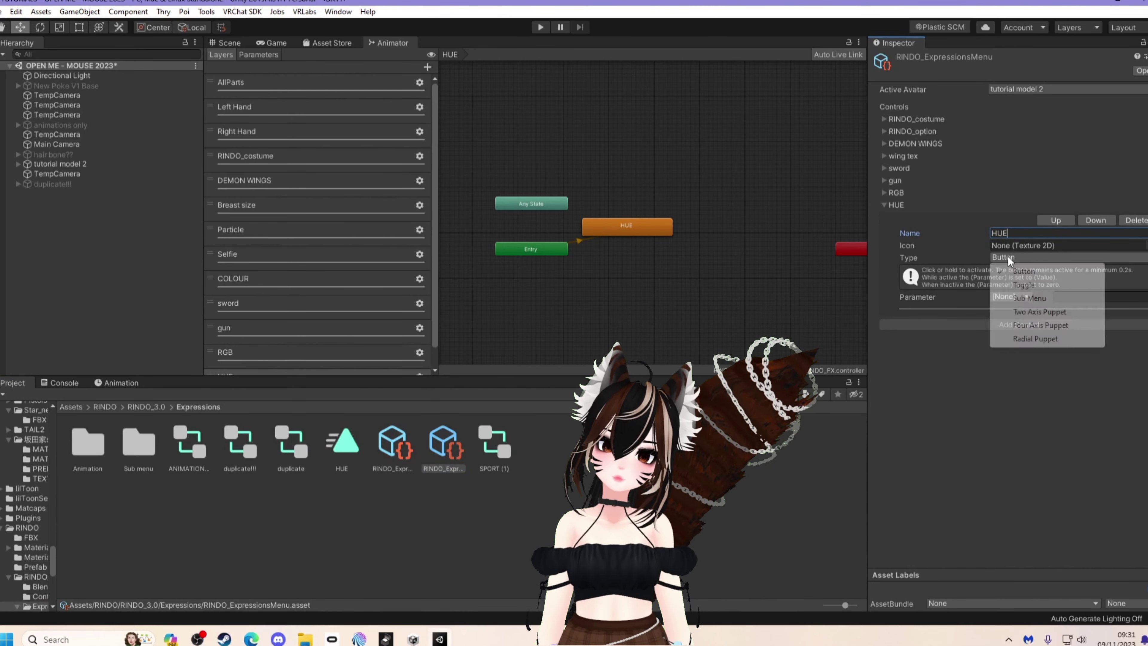
left_click(1040, 338)
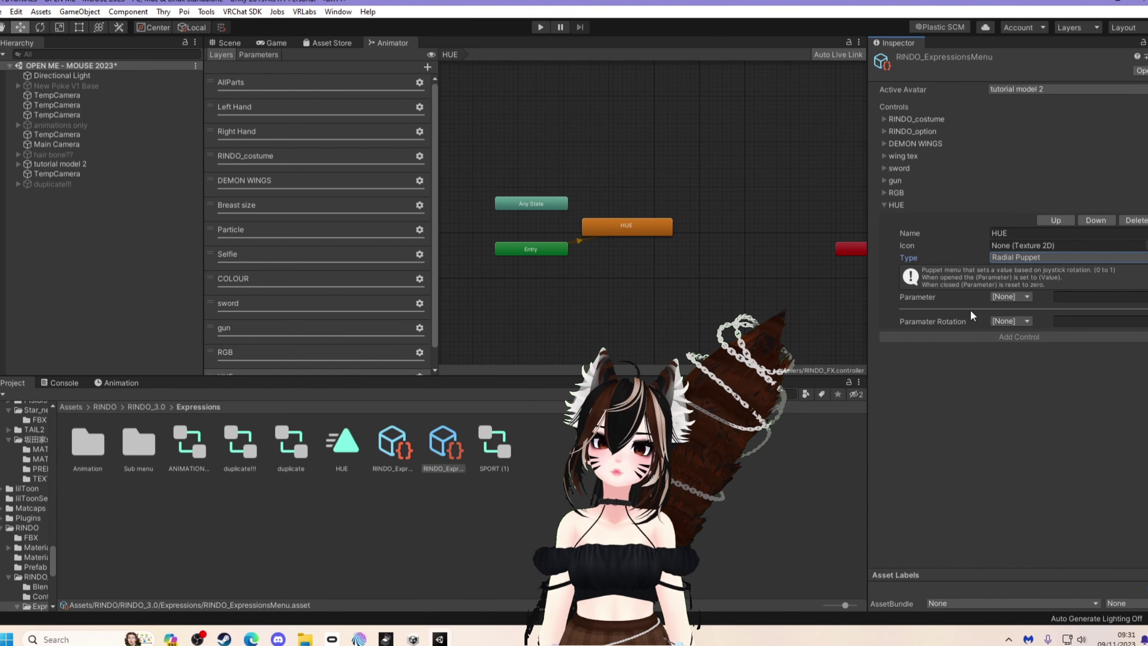
left_click(1026, 319)
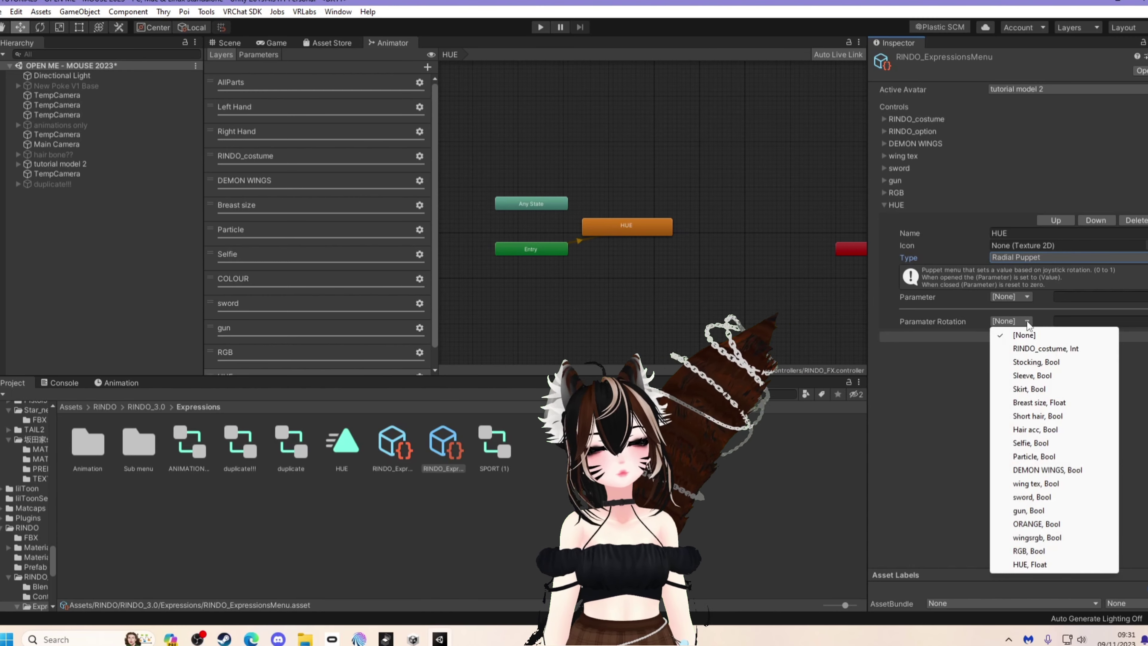
left_click(1031, 565)
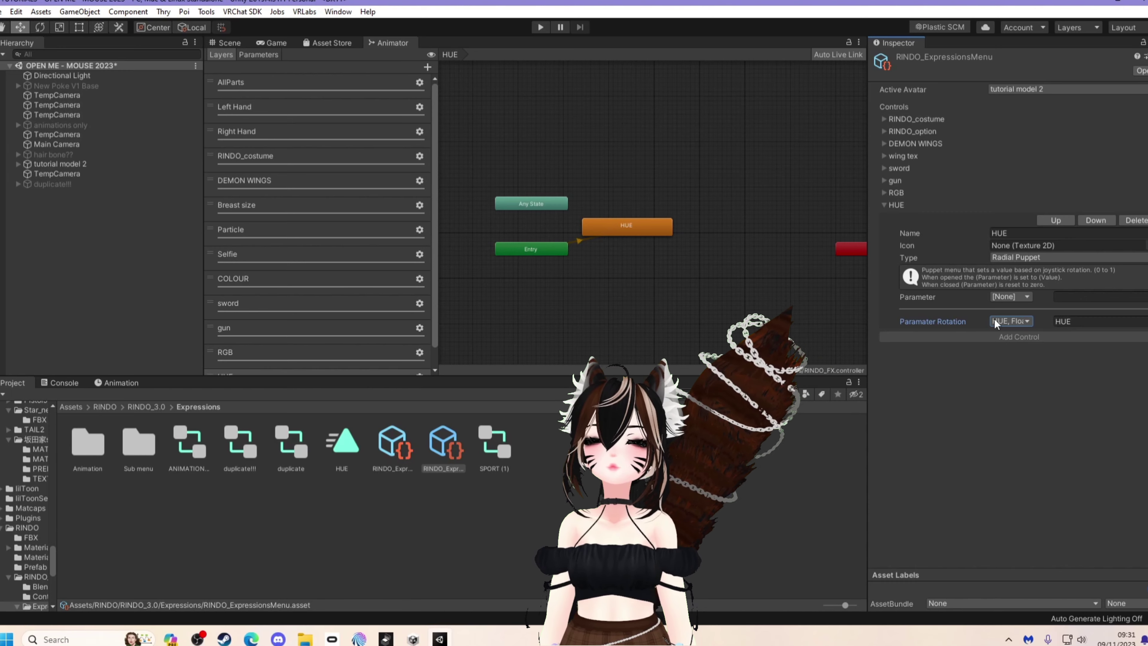
Select tutorial model 2 and check the controller assigned to its Animator component.
left_click(61, 164)
left_click(1023, 163)
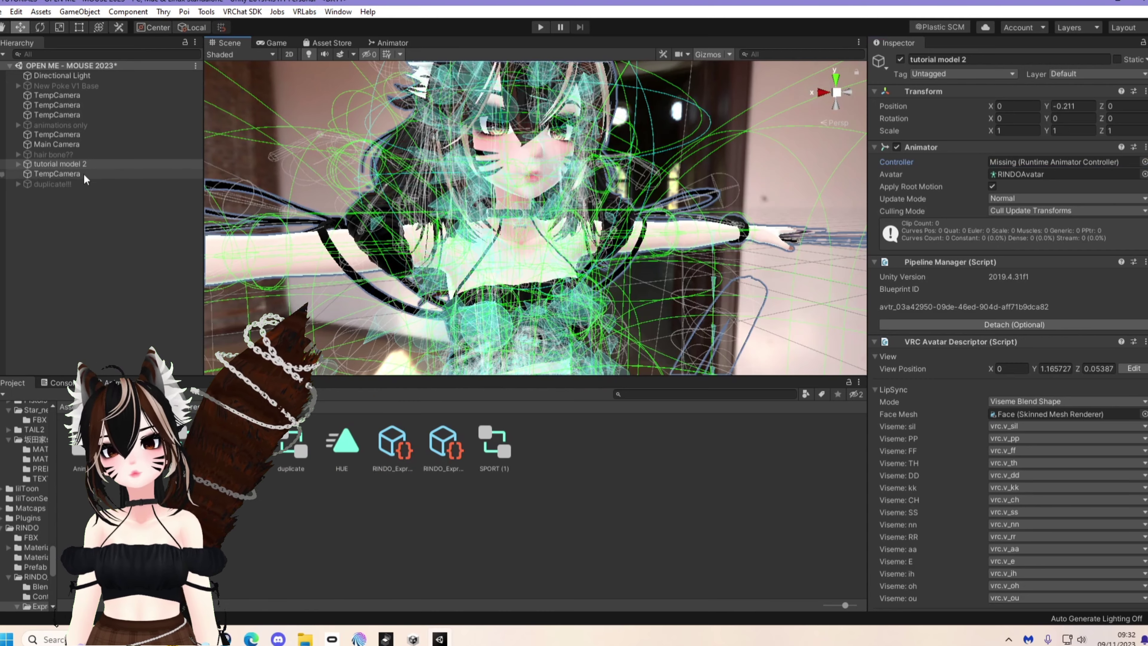
left_click(3, 12)
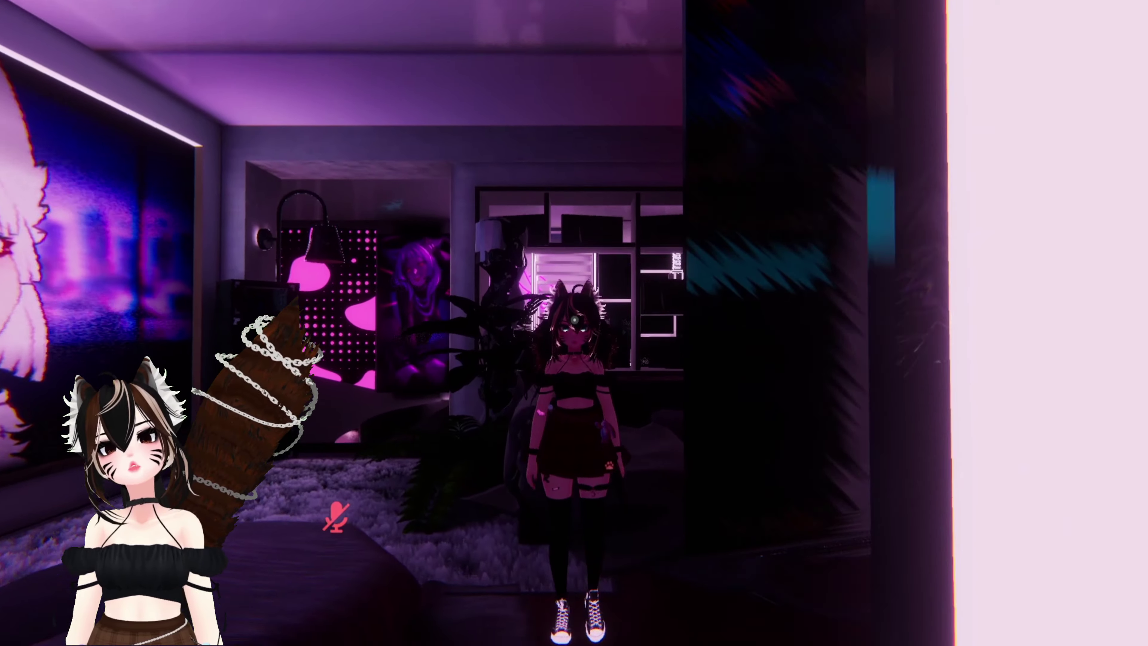
Switch to VRChat, look at the current avatar's expression controls, and change into the uploaded avatar BROWN.
key("r")
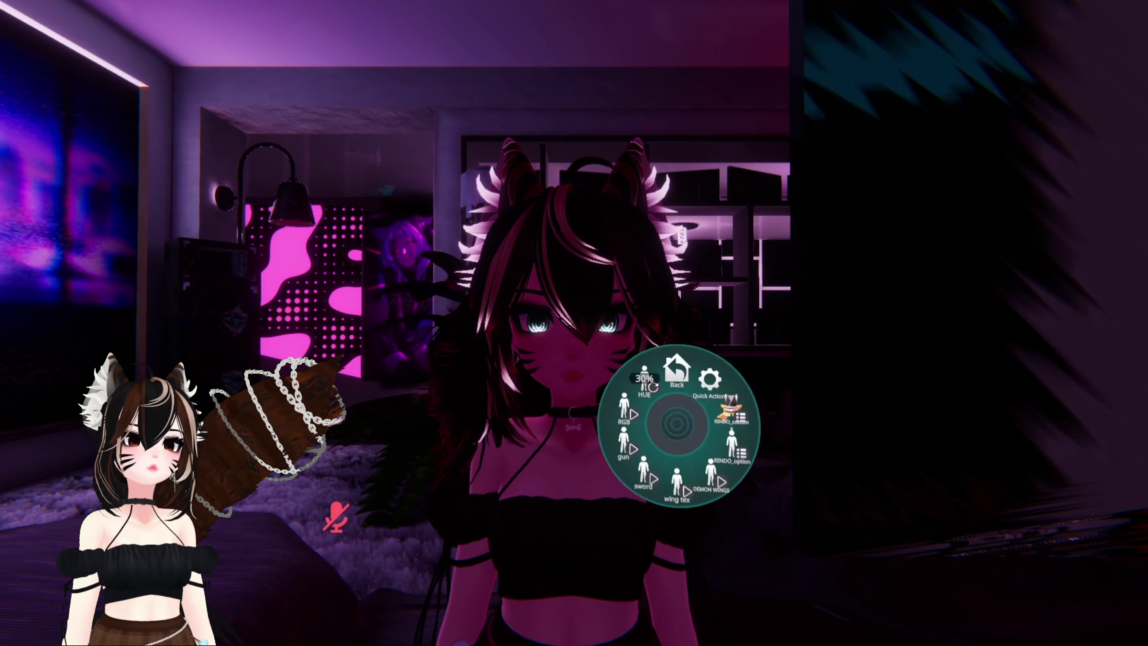
key("Escape")
left_click(538, 380)
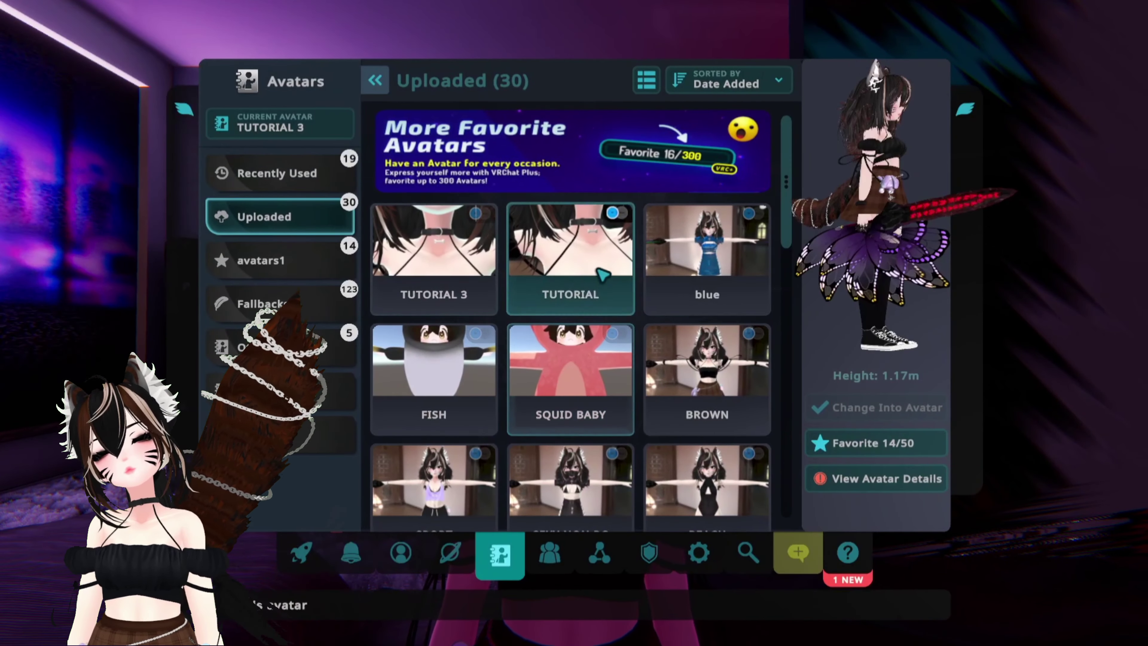
left_click(741, 405)
left_click(850, 412)
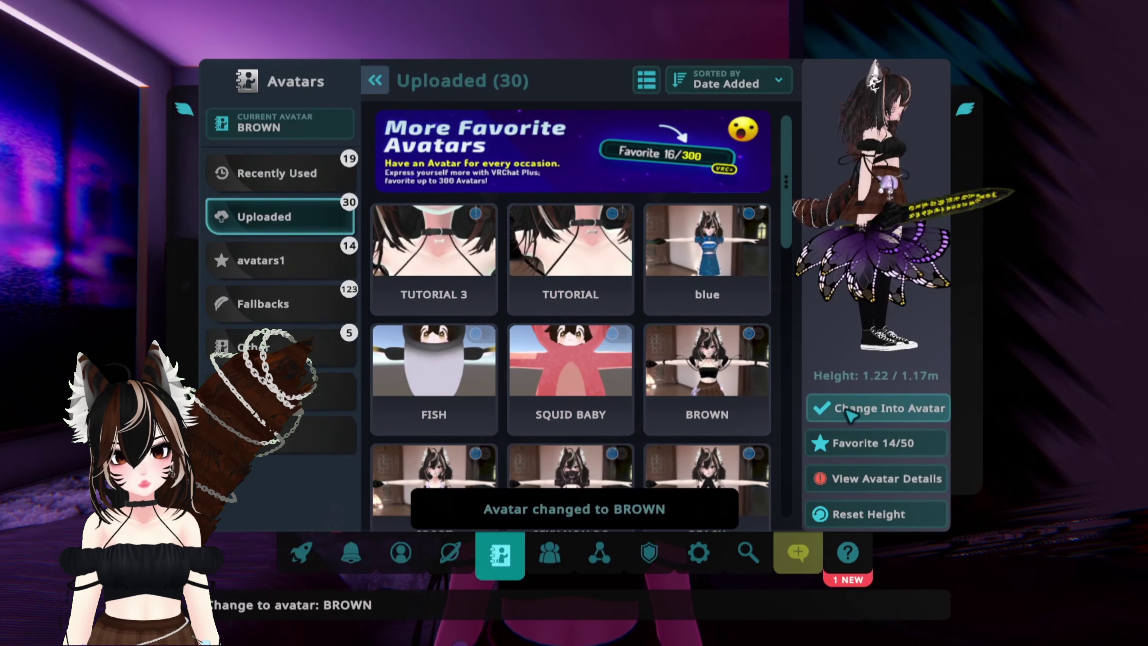
key("Escape")
Open the BROWN avatar's expression controls and turn its ignore radial to about 59% to shift the eye hue.
key("r")
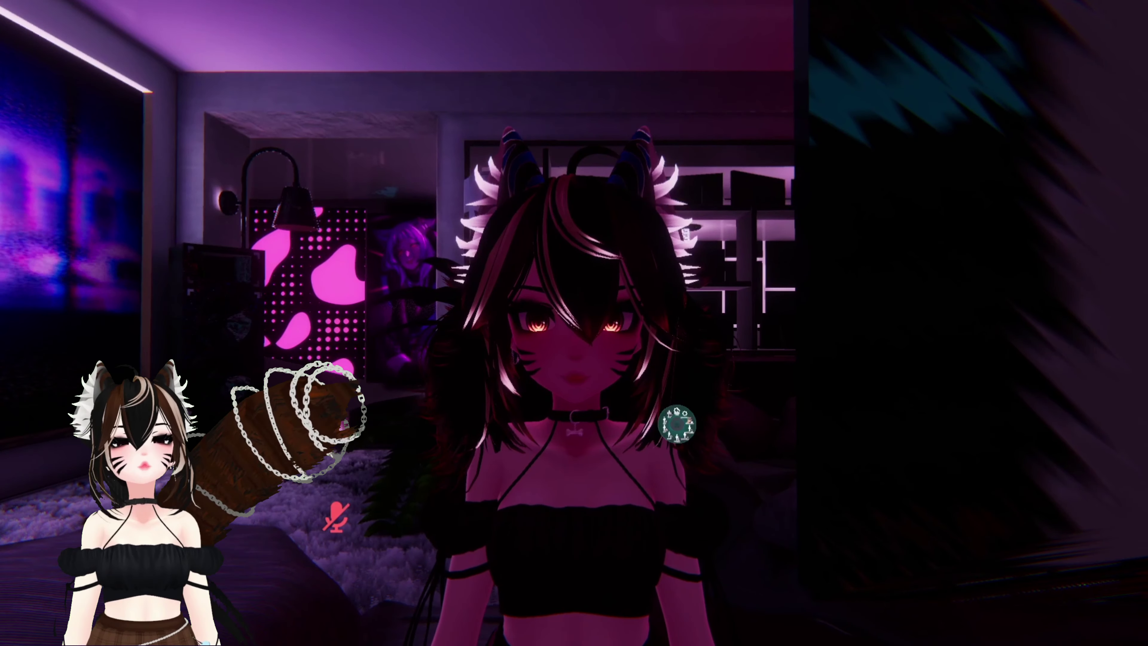
left_click(746, 418)
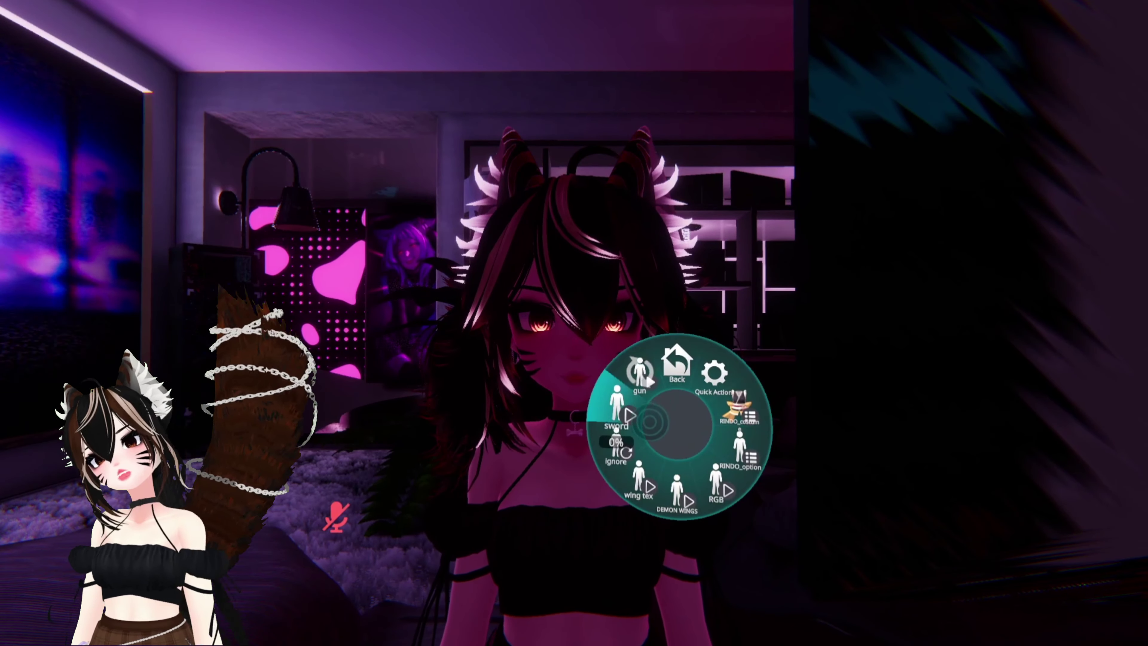
left_click(616, 448)
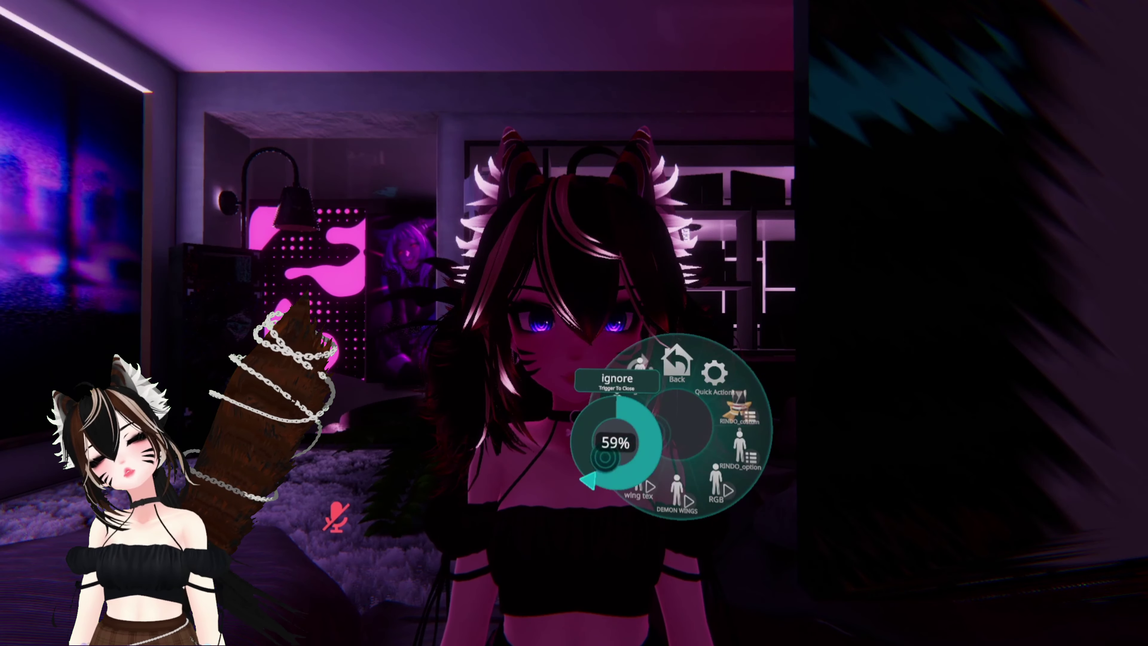